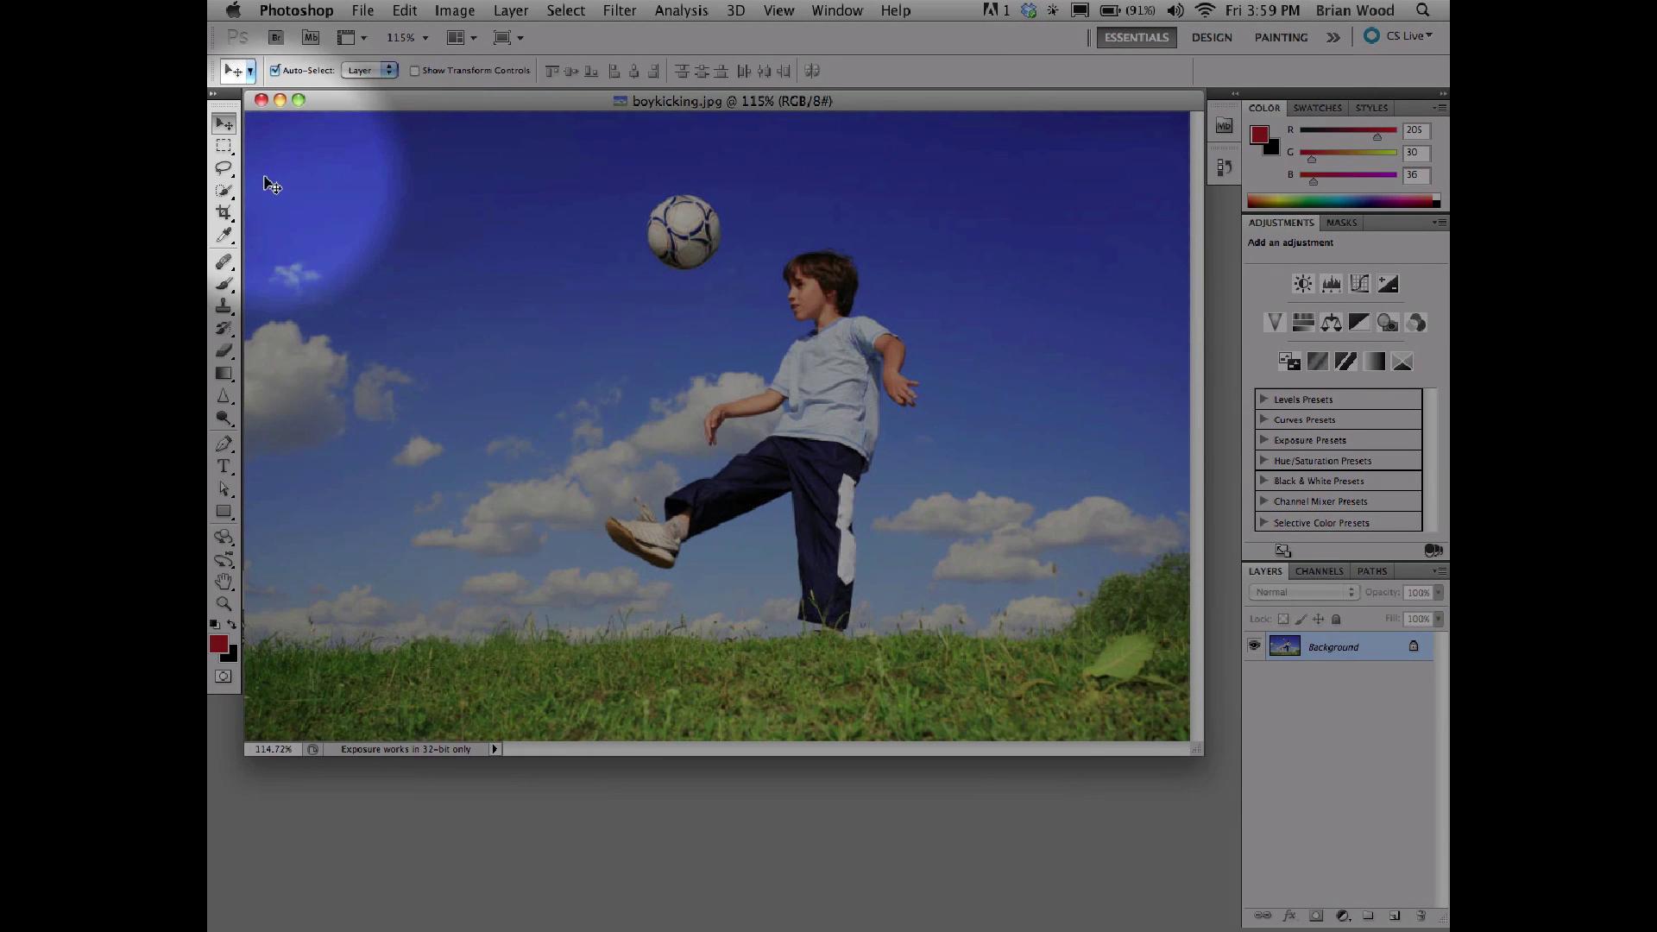
Step: Pick the Quick Selection tool and size its brush down to 18 px
{"action": "left_click", "coordinate": [225, 191]}
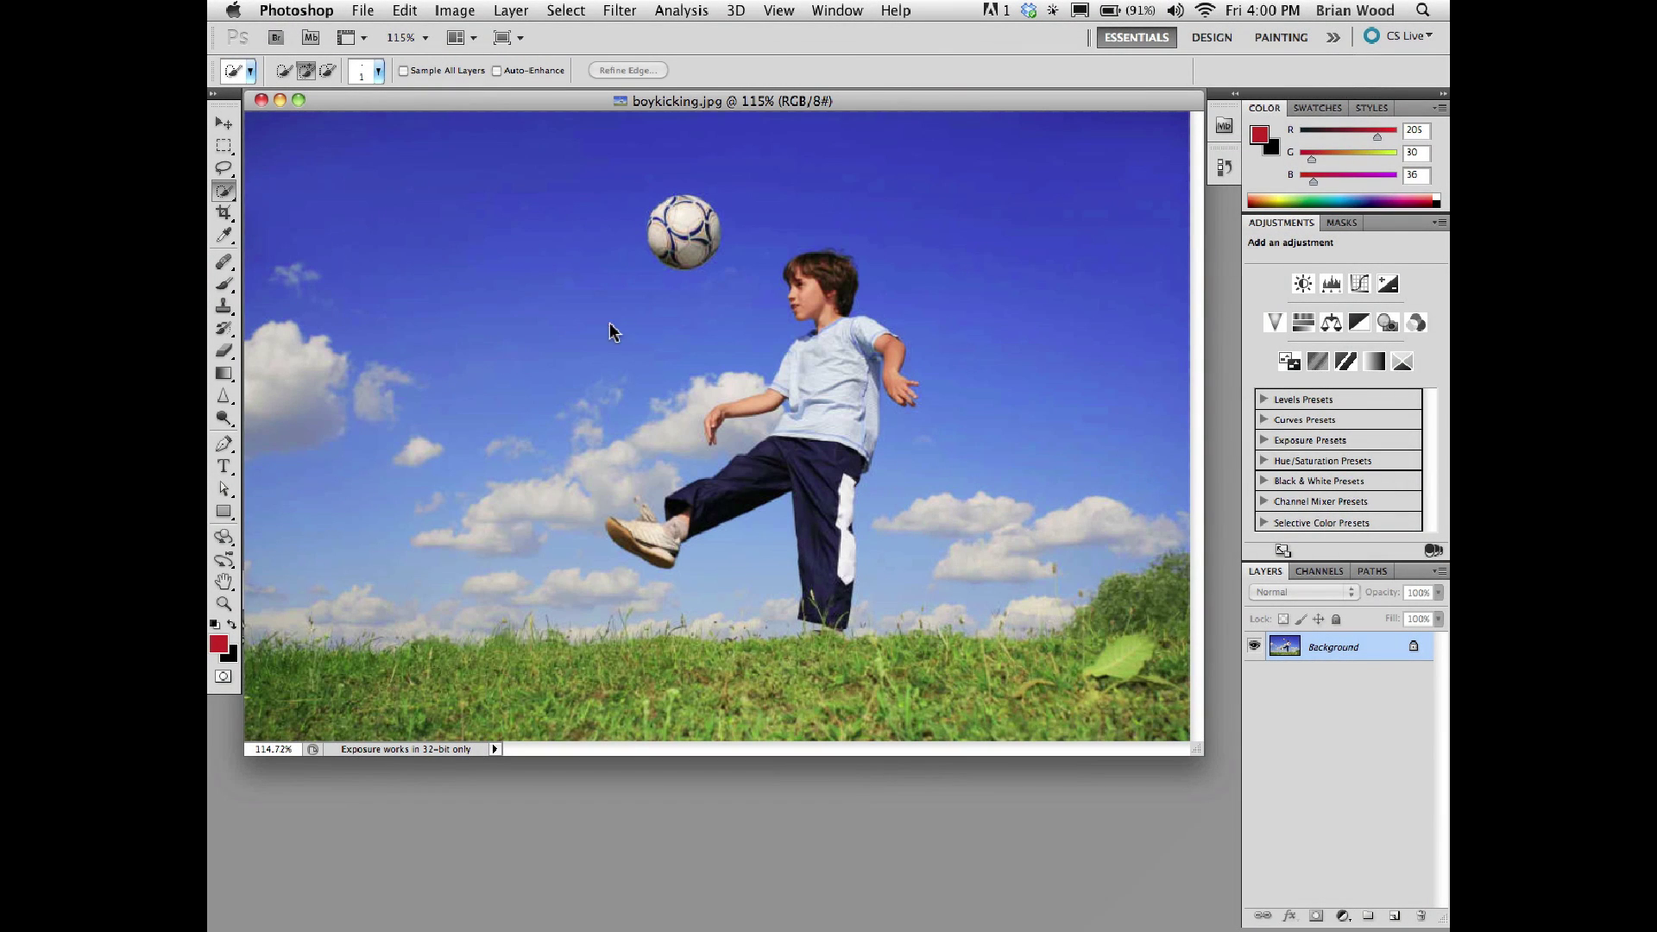
{"action": "mouse_move", "coordinate": [608, 325]}
{"action": "left_mouse_down"}
{"action": "mouse_move", "coordinate": [677, 344]}
{"action": "mouse_move", "coordinate": [620, 337]}
{"action": "mouse_move", "coordinate": [647, 343]}
{"action": "mouse_move", "coordinate": [636, 174]}
{"action": "mouse_move", "coordinate": [639, 505]}
{"action": "mouse_move", "coordinate": [626, 107]}
{"action": "mouse_move", "coordinate": [621, 332]}
{"action": "left_mouse_up"}
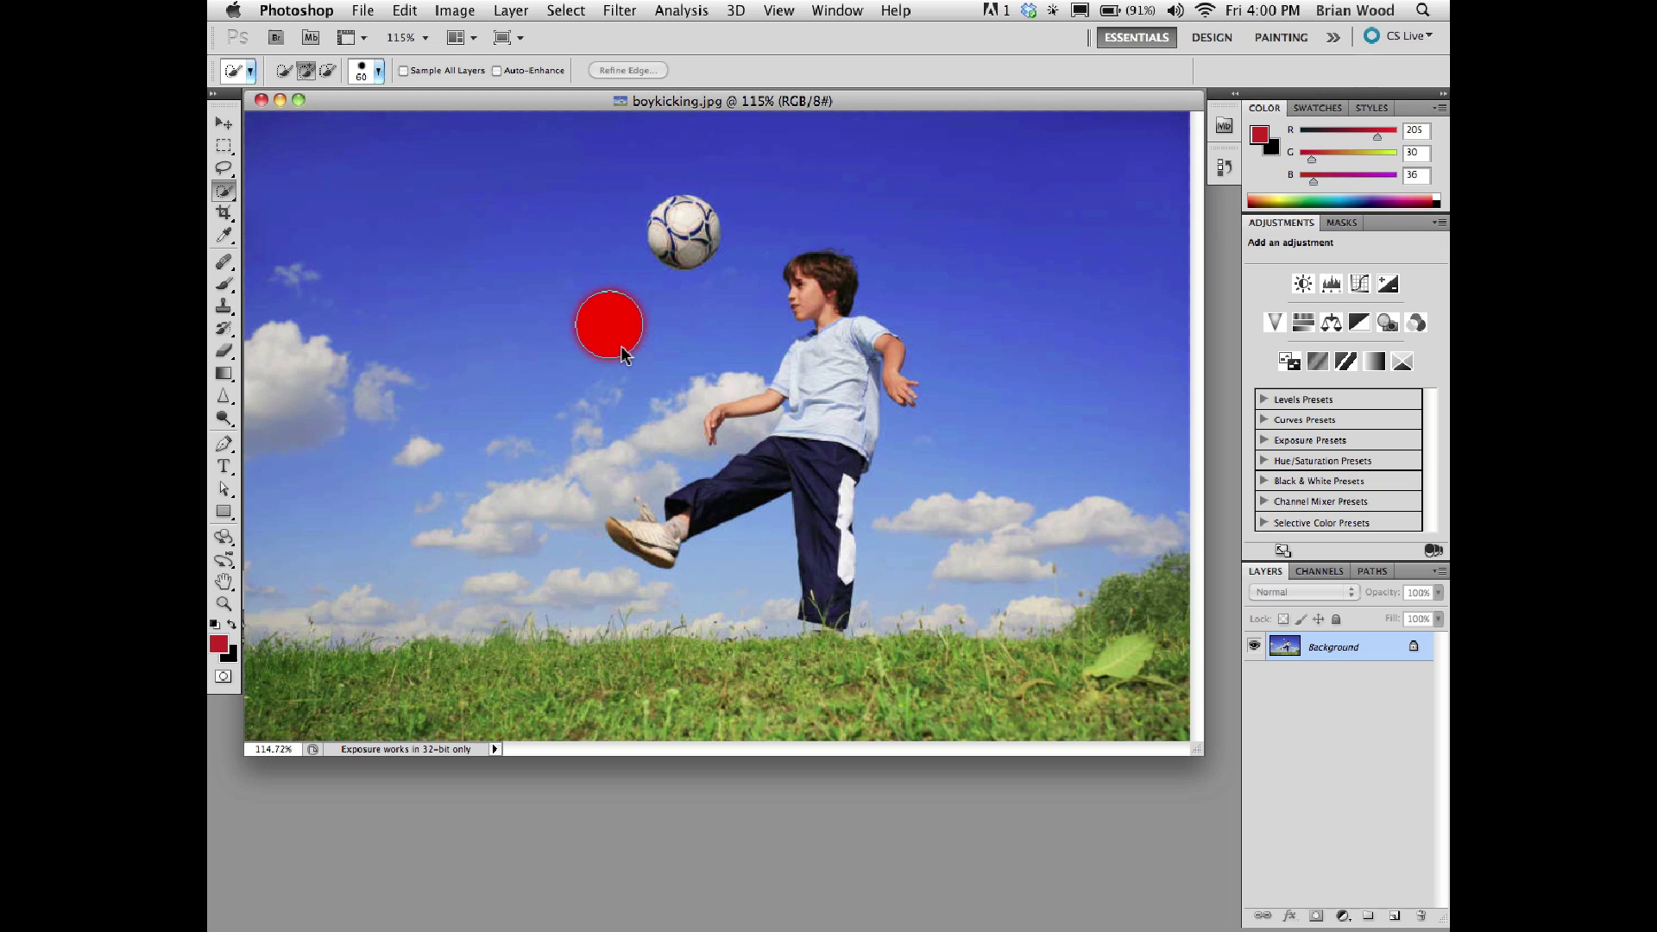
{"action": "left_click_drag", "start_coordinate": [619, 345], "coordinate": [602, 356]}
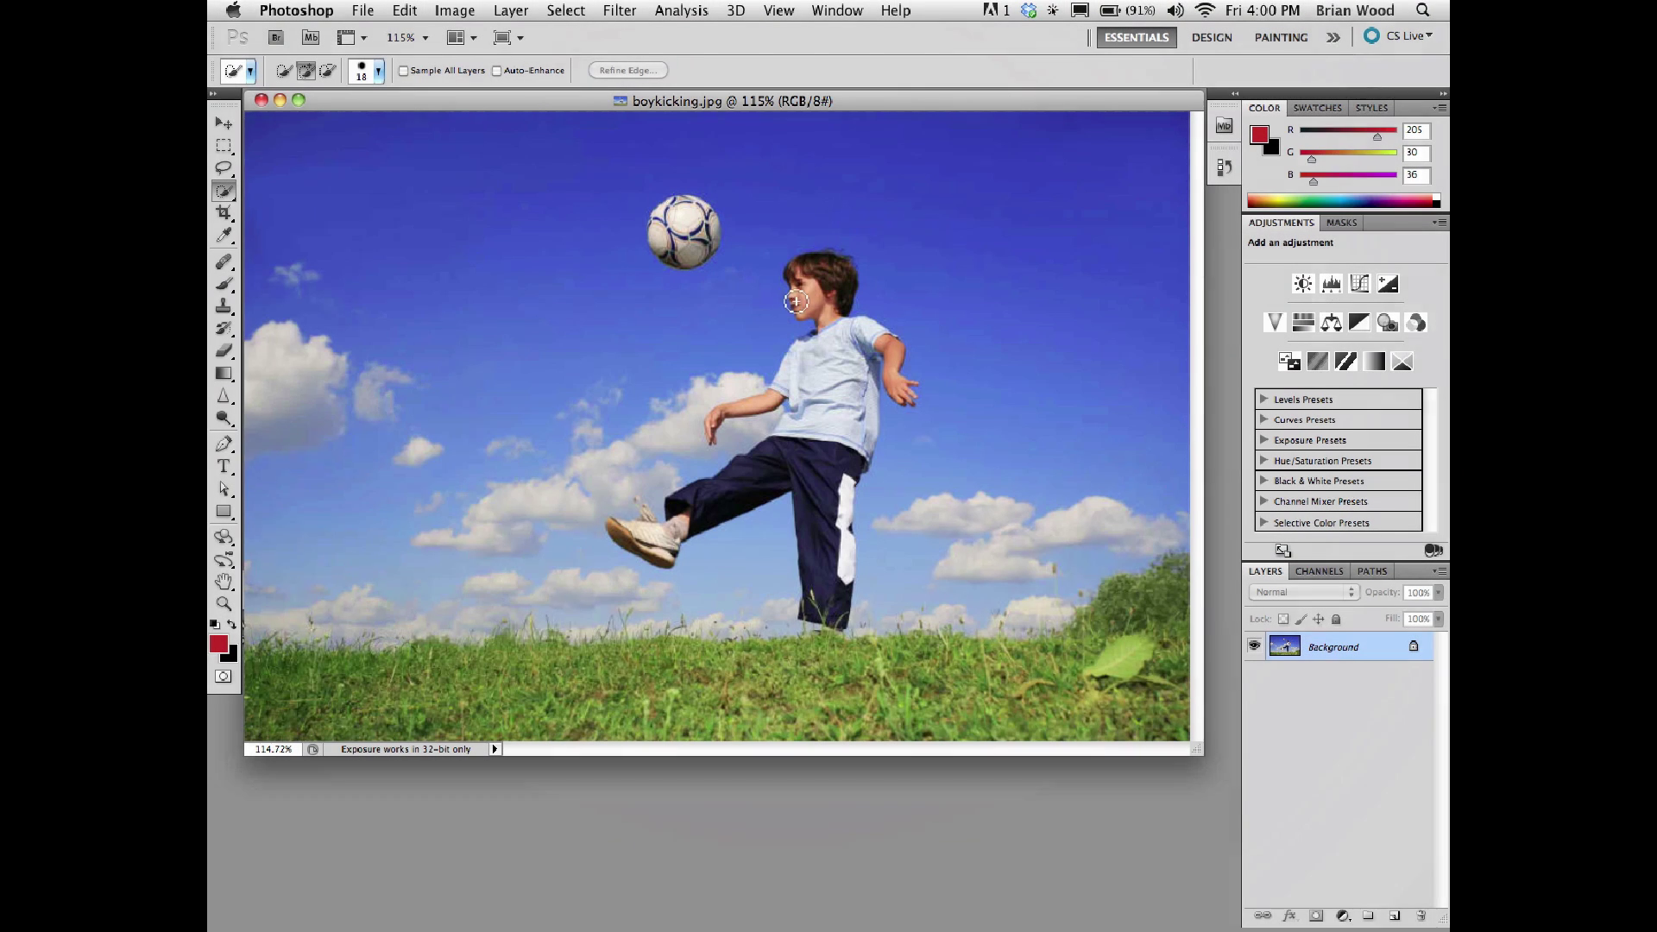
Step: Paint a selection over the boy's head, shirt and kicked shoe
{"action": "left_click_drag", "start_coordinate": [808, 276], "coordinate": [811, 561]}
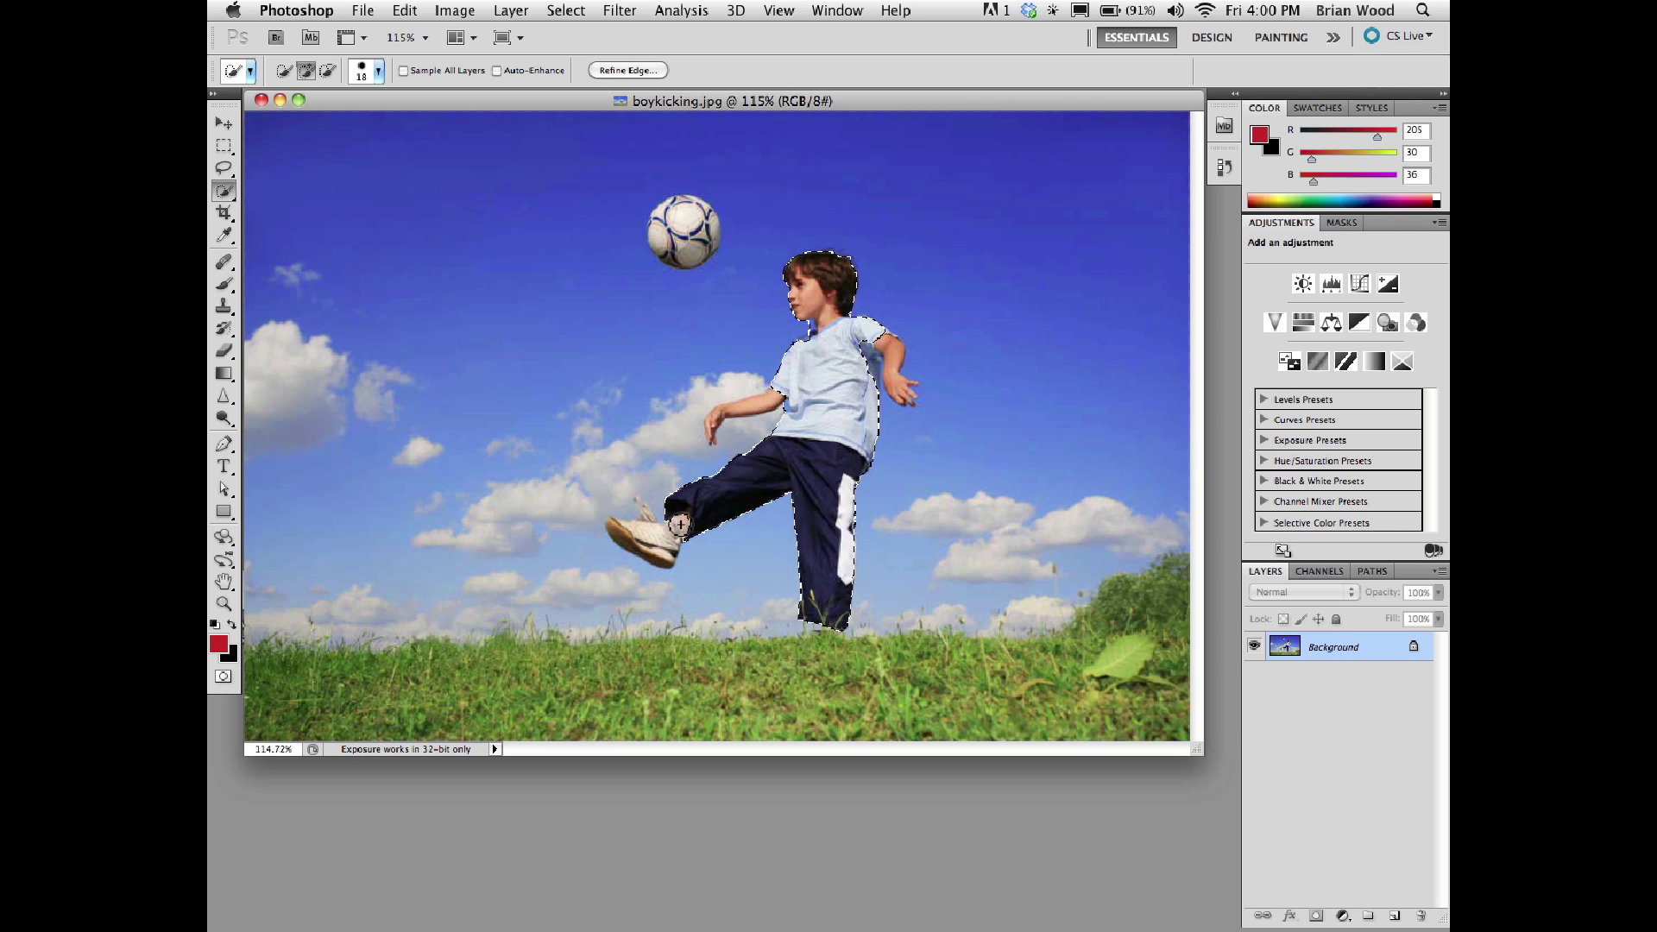
{"action": "left_click_drag", "start_coordinate": [656, 536], "coordinate": [648, 523]}
{"action": "mouse_move", "coordinate": [647, 523]}
{"action": "left_mouse_down"}
{"action": "mouse_move", "coordinate": [741, 583]}
{"action": "mouse_move", "coordinate": [781, 583]}
{"action": "left_mouse_up"}
Step: At 667% zoom, add the shoelaces with a smaller brush and subtract the sky gap by the trouser leg
{"action": "key", "text": "["}
{"action": "left_click", "coordinate": [639, 603]}
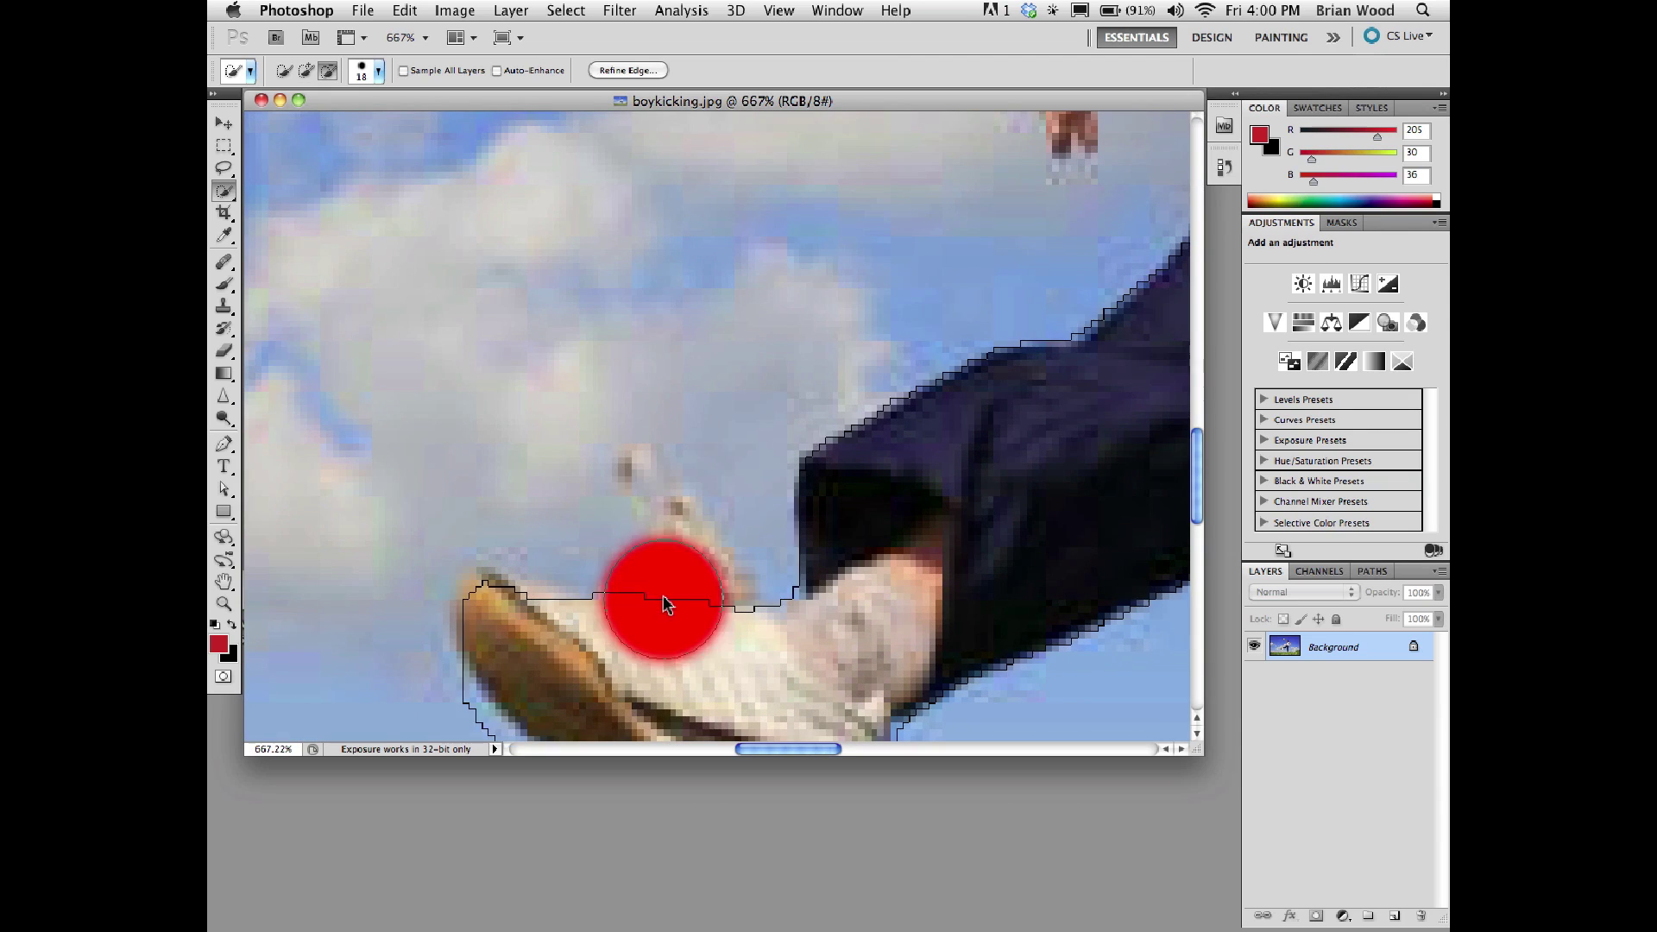
{"action": "key", "text": "["}
{"action": "left_click_drag", "start_coordinate": [704, 578], "coordinate": [632, 462]}
{"action": "left_click", "coordinate": [609, 559], "text": "alt"}
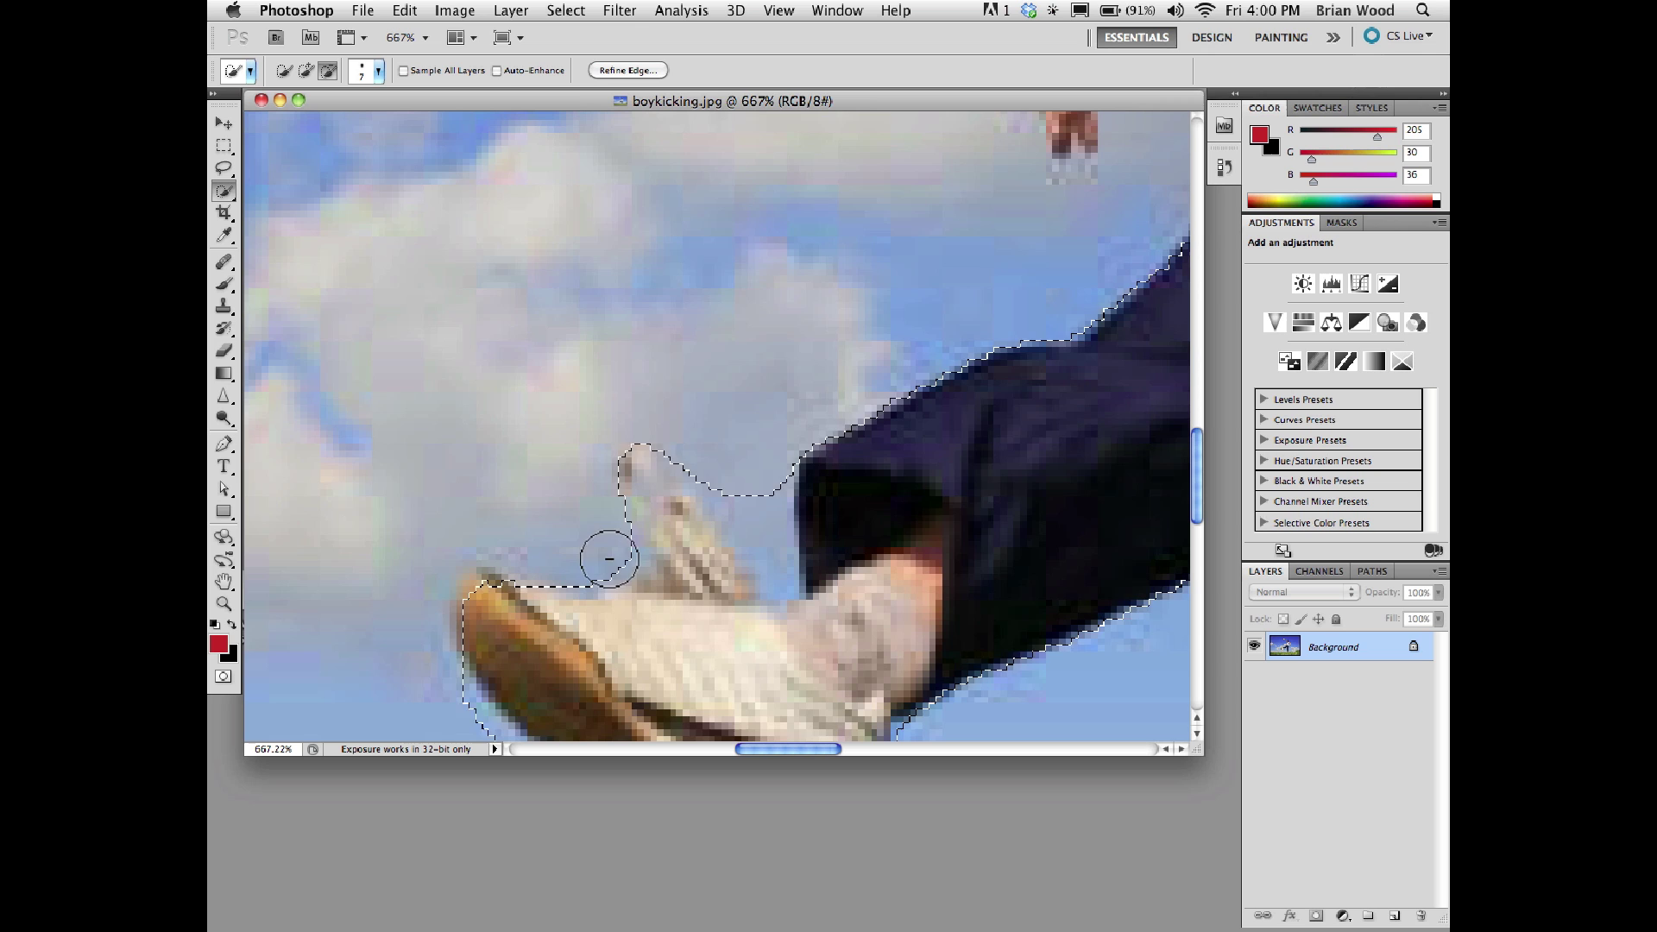
{"action": "mouse_move", "coordinate": [751, 512]}
{"action": "left_mouse_down"}
{"action": "mouse_move", "coordinate": [755, 562]}
{"action": "mouse_move", "coordinate": [766, 533]}
{"action": "mouse_move", "coordinate": [704, 464]}
{"action": "left_mouse_up"}
{"action": "left_click_drag", "start_coordinate": [880, 481], "coordinate": [850, 259]}
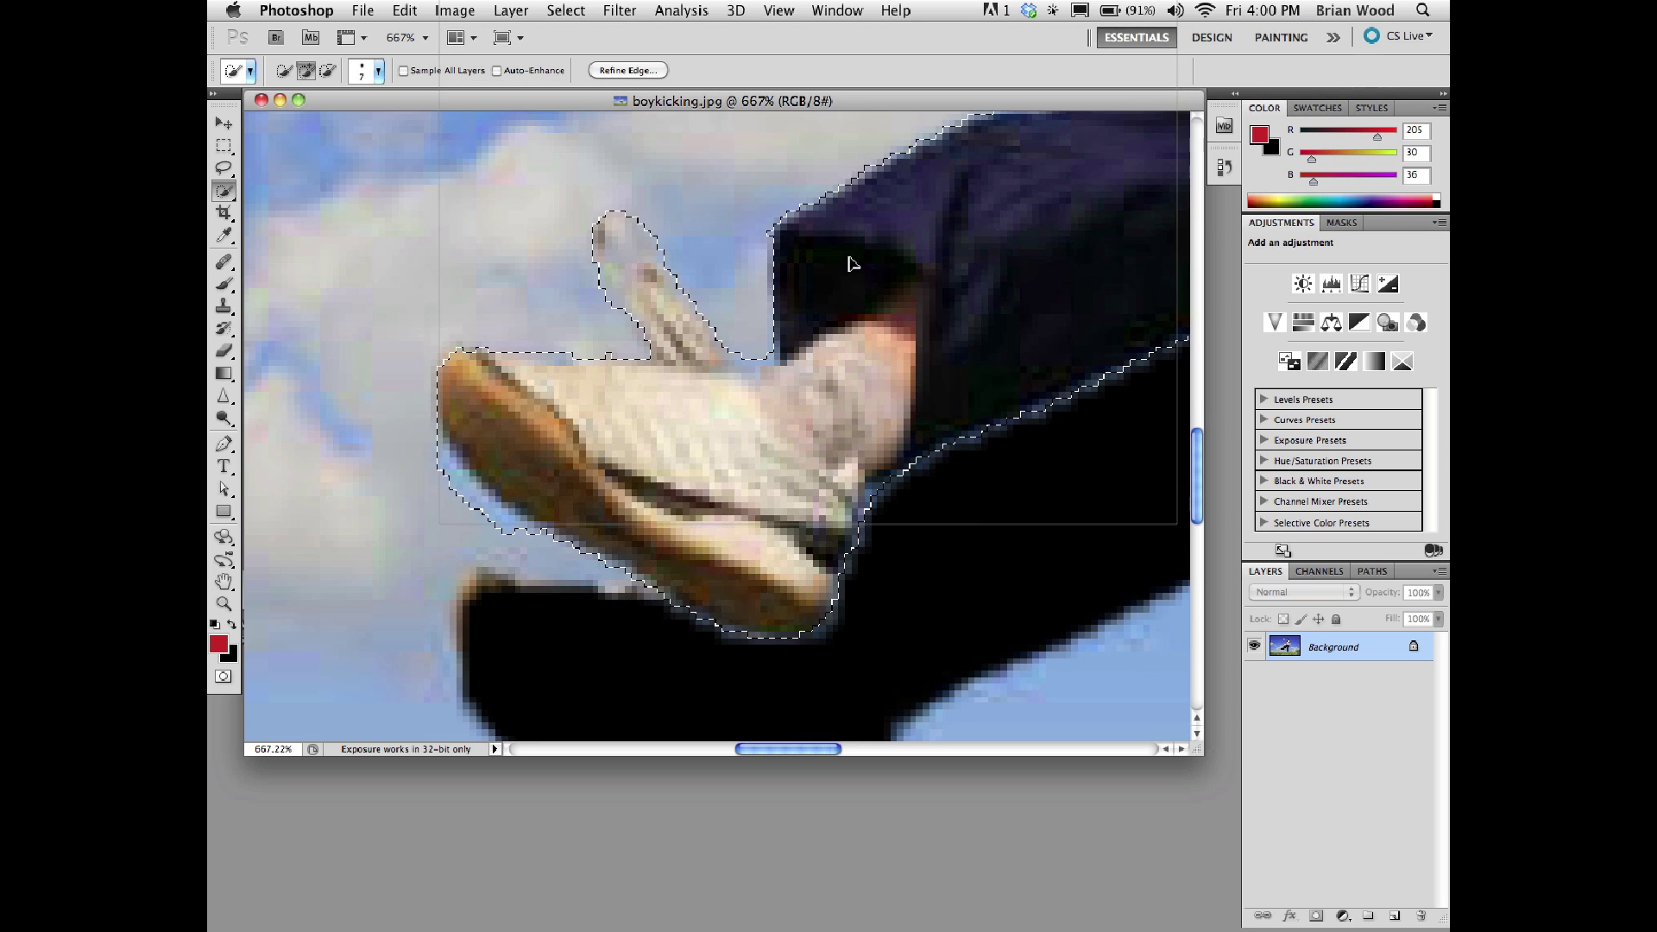
{"action": "scroll", "coordinate": [851, 335], "scroll_direction": "up", "scroll_amount": 5}
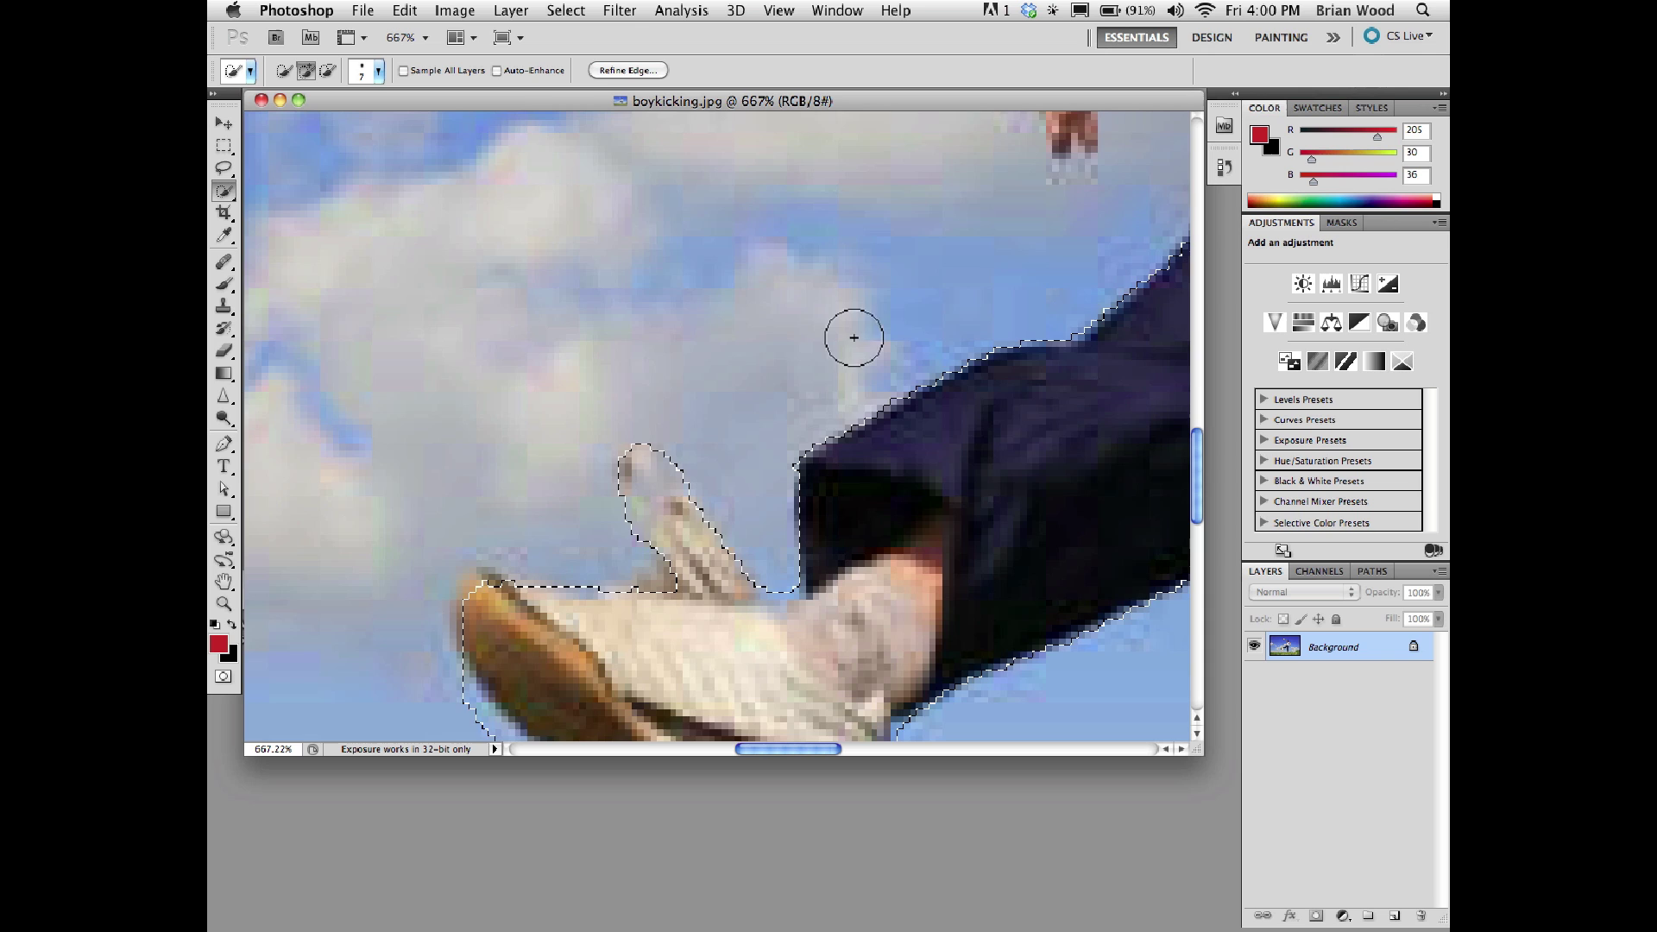
{"action": "left_click_drag", "start_coordinate": [830, 456], "coordinate": [802, 189]}
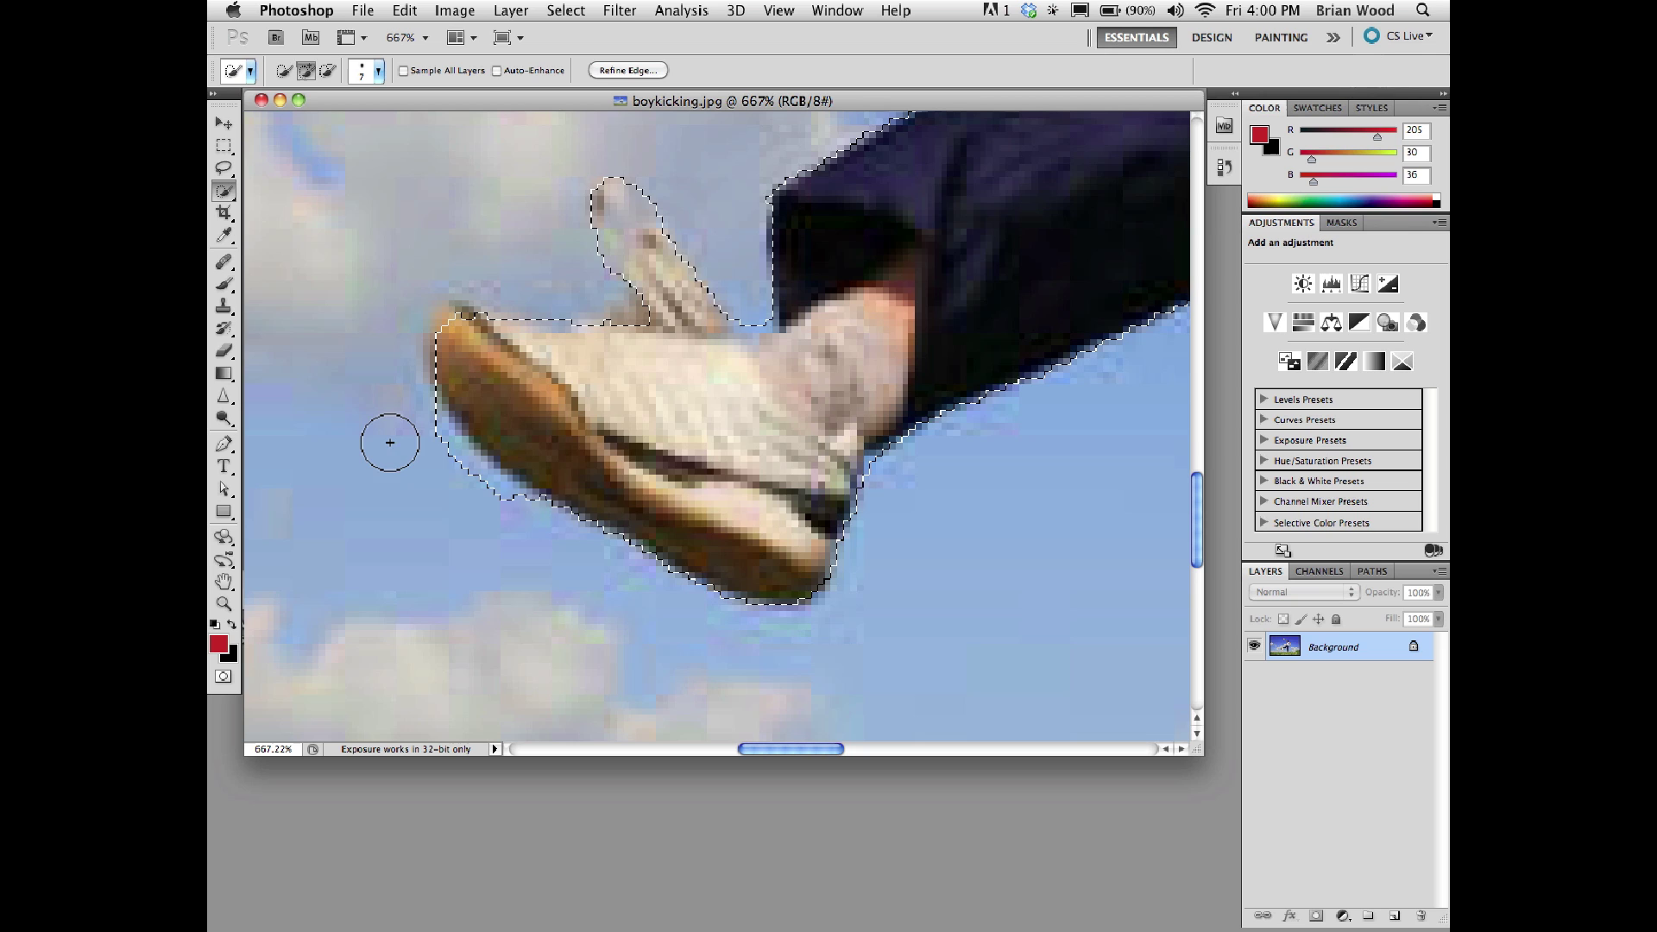
{"action": "key", "text": "alt"}
{"action": "key", "text": "alt"}
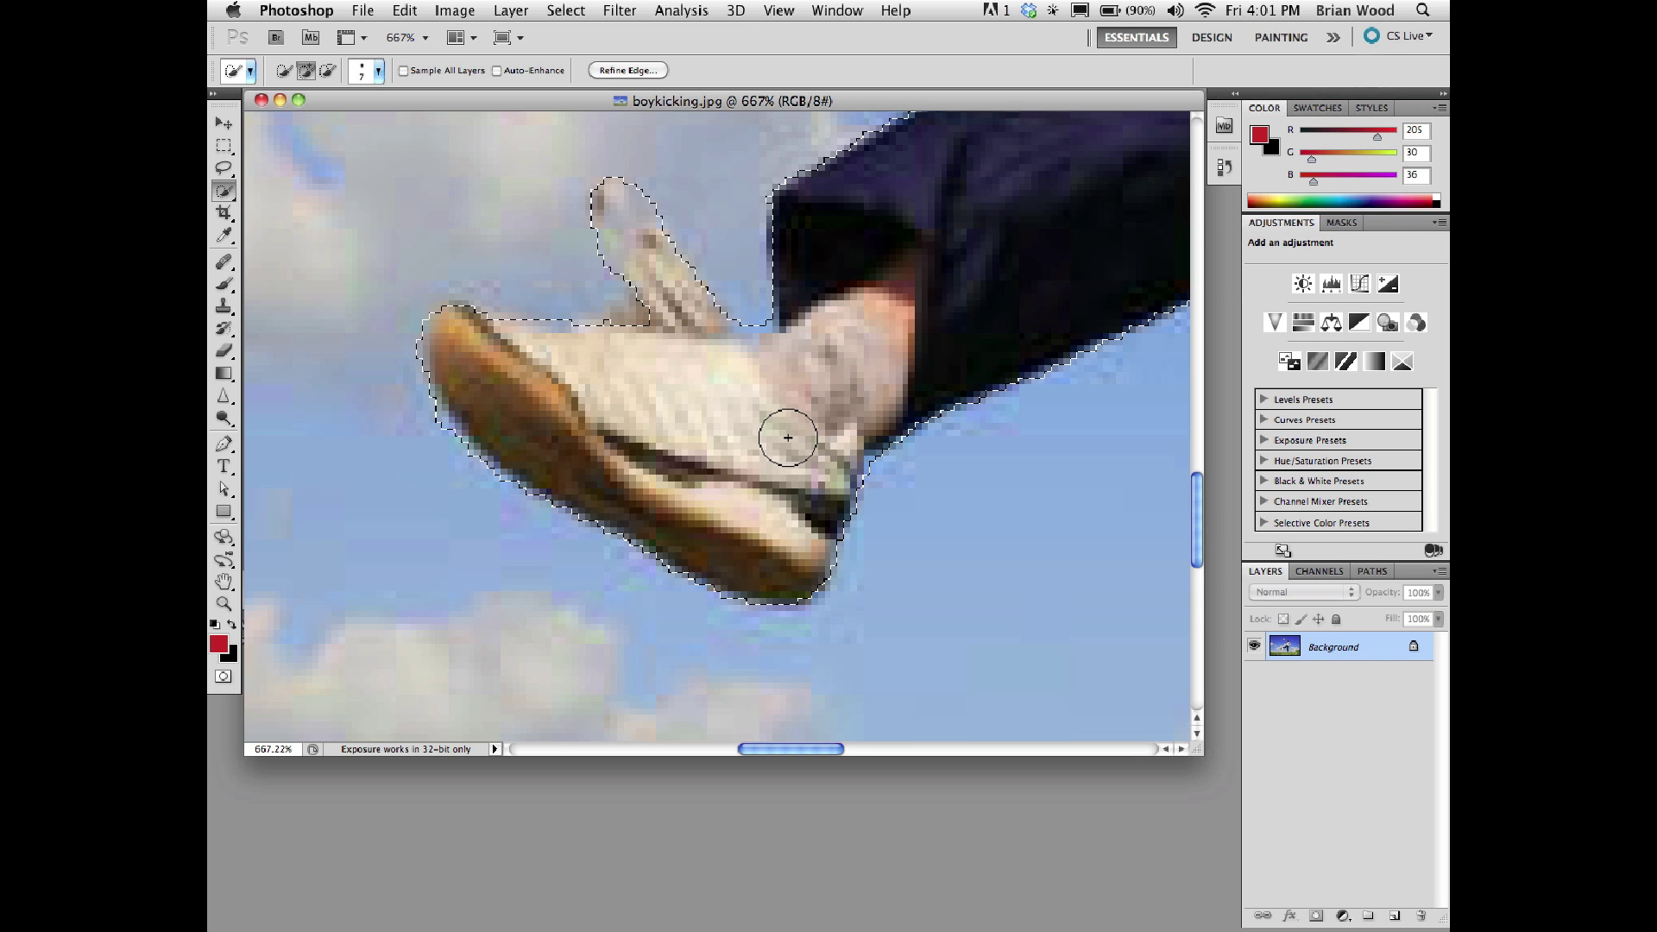
Step: Add both arms, hands and fingertips to the selection and remove the sky gap at the neck
{"action": "key", "text": "super+0"}
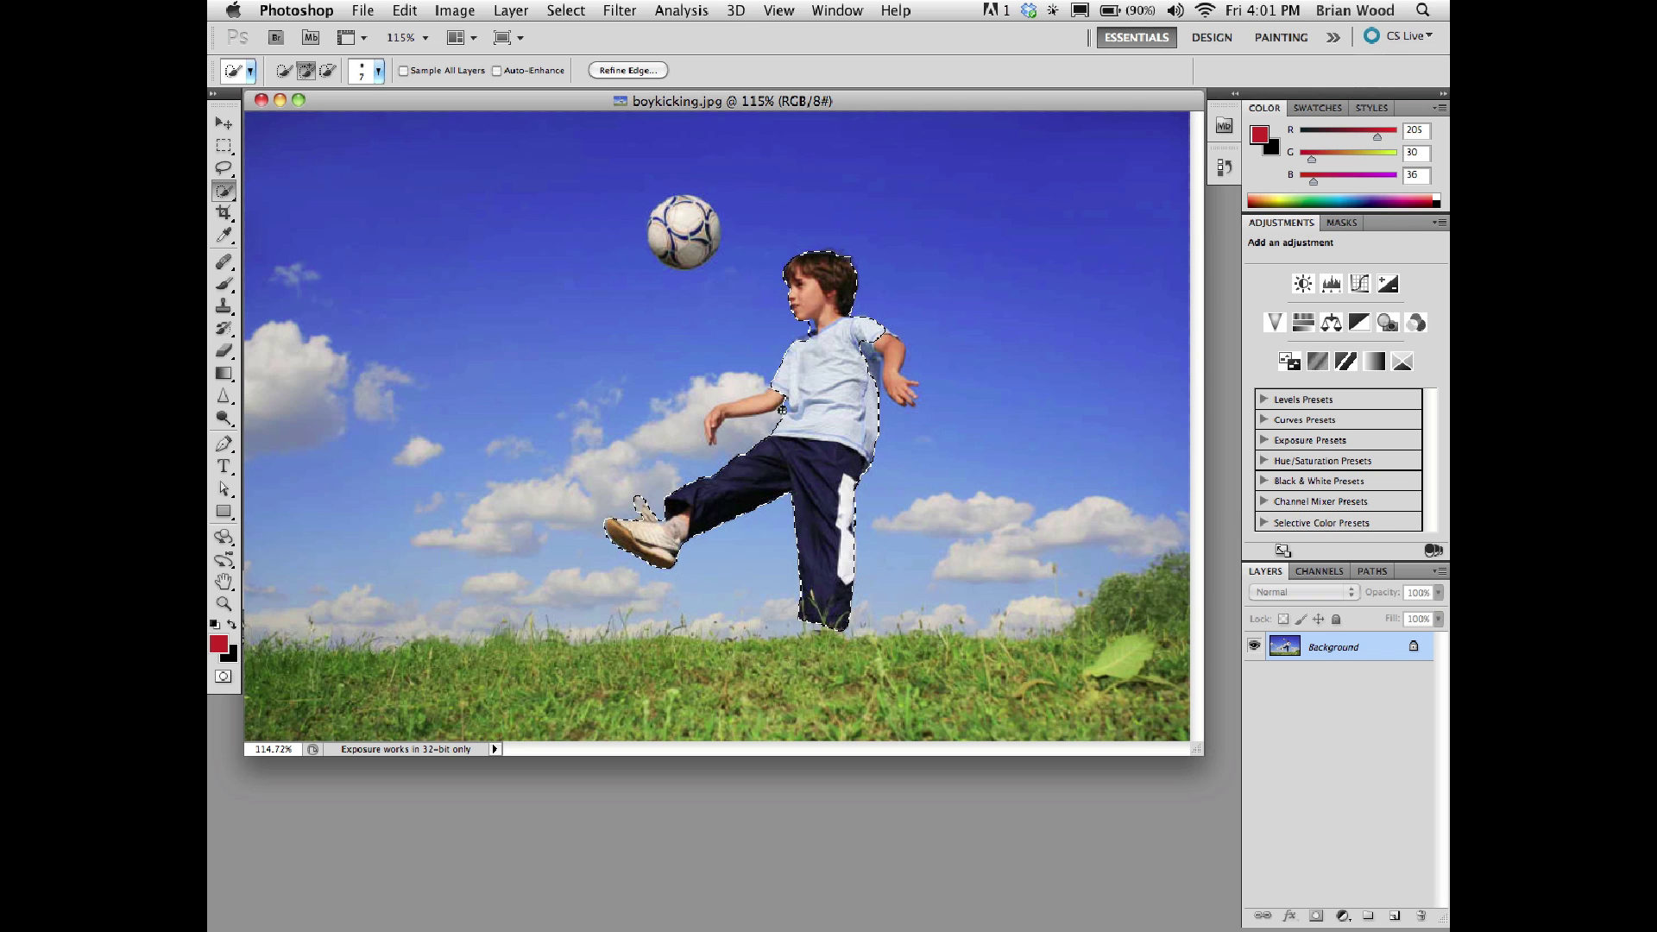
{"action": "left_click_drag", "start_coordinate": [824, 435], "coordinate": [898, 487]}
{"action": "mouse_move", "coordinate": [835, 388]}
{"action": "left_mouse_down"}
{"action": "mouse_move", "coordinate": [807, 349]}
{"action": "mouse_move", "coordinate": [728, 396]}
{"action": "mouse_move", "coordinate": [572, 428]}
{"action": "mouse_move", "coordinate": [542, 480]}
{"action": "mouse_move", "coordinate": [554, 563]}
{"action": "left_mouse_up"}
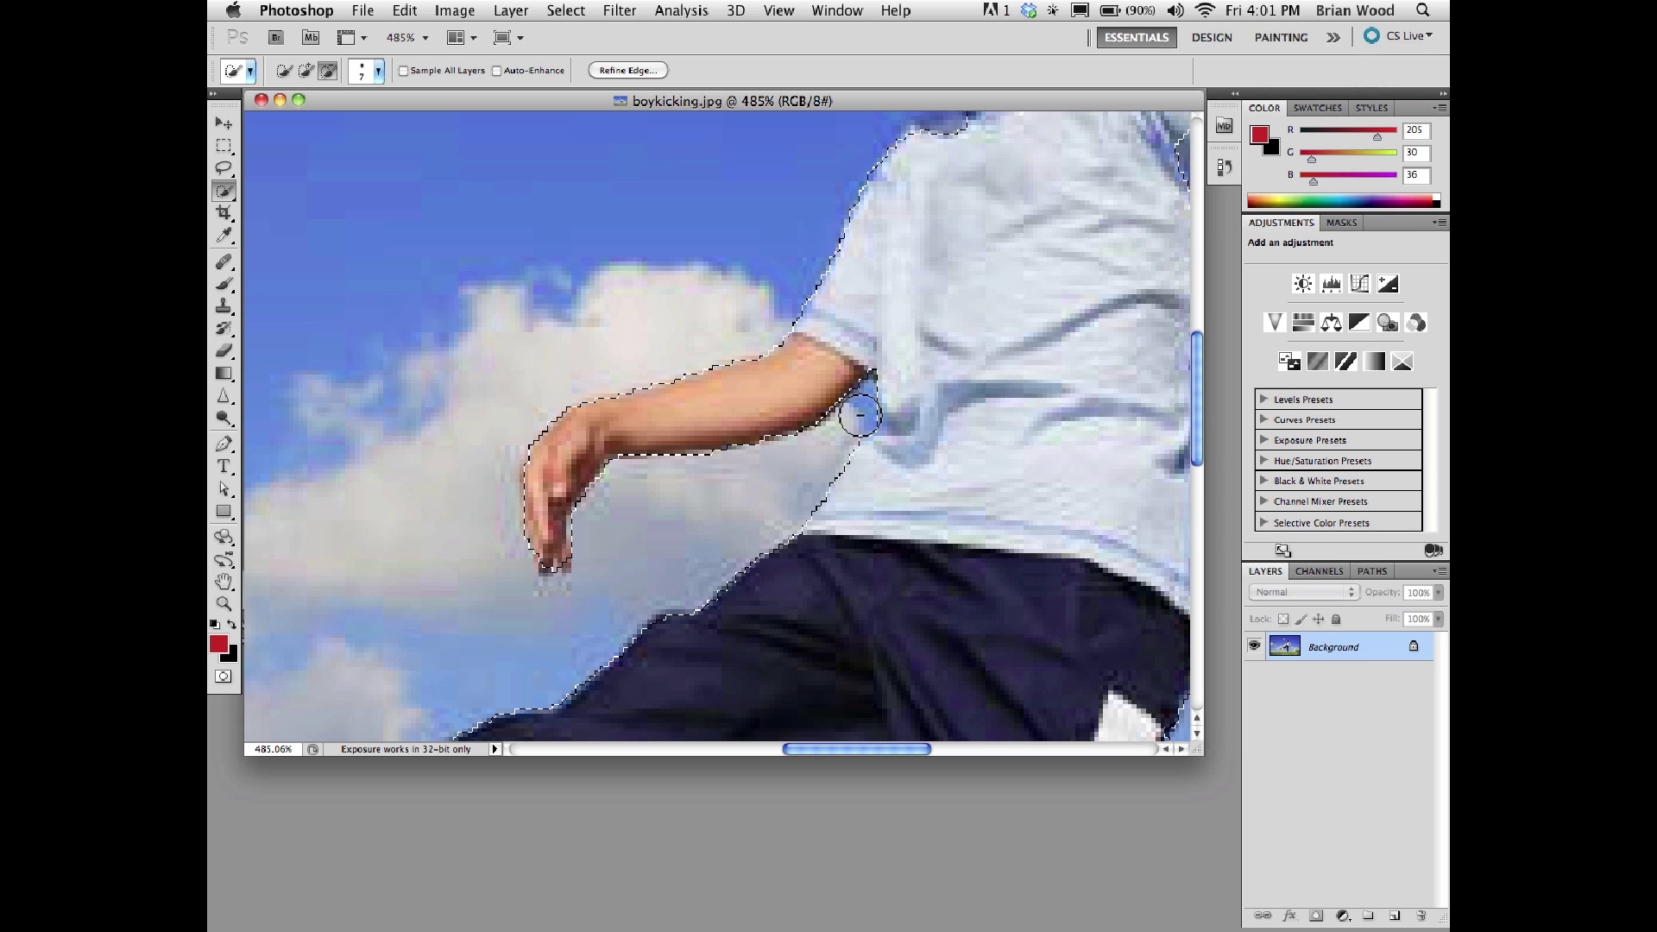
{"action": "mouse_move", "coordinate": [976, 362]}
{"action": "left_mouse_down"}
{"action": "mouse_move", "coordinate": [841, 400]}
{"action": "mouse_move", "coordinate": [503, 544]}
{"action": "left_mouse_up"}
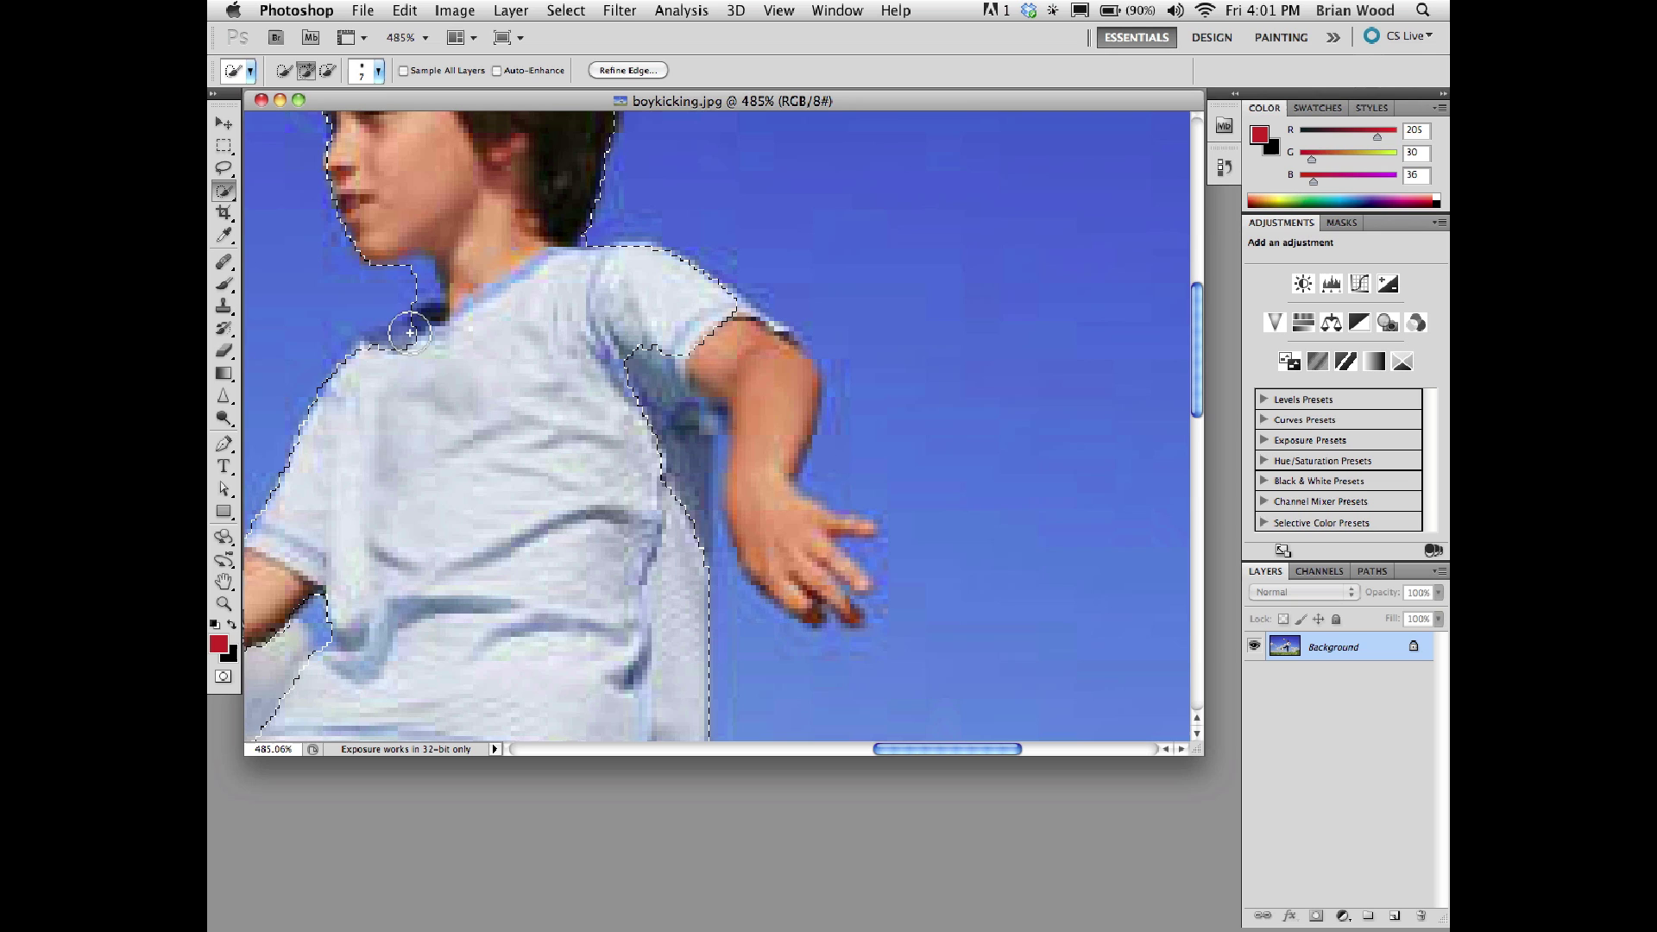
{"action": "mouse_move", "coordinate": [431, 329]}
{"action": "left_mouse_down"}
{"action": "mouse_move", "coordinate": [406, 285]}
{"action": "mouse_move", "coordinate": [418, 277]}
{"action": "left_mouse_up"}
{"action": "mouse_move", "coordinate": [651, 322]}
{"action": "left_mouse_down"}
{"action": "mouse_move", "coordinate": [704, 404]}
{"action": "mouse_move", "coordinate": [685, 425]}
{"action": "mouse_move", "coordinate": [717, 349]}
{"action": "mouse_move", "coordinate": [763, 380]}
{"action": "left_mouse_up"}
{"action": "left_click_drag", "start_coordinate": [784, 536], "coordinate": [868, 550]}
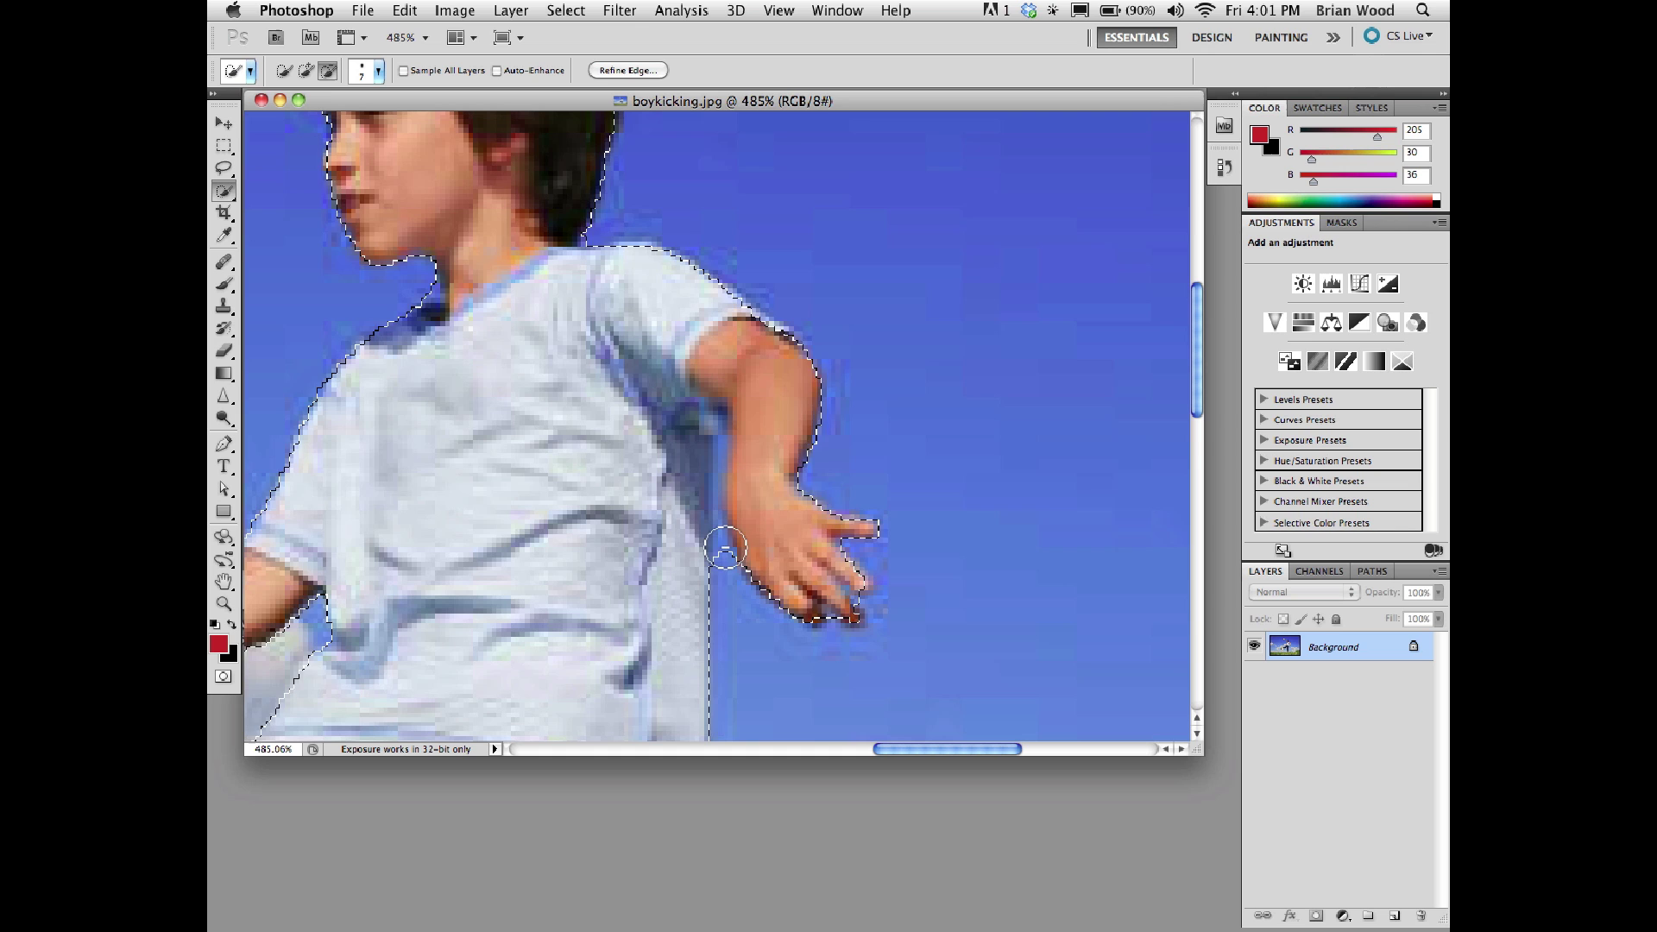
Step: Add the hair tuft and the soccer ball to the selection, then zoom out to fit
{"action": "scroll", "coordinate": [955, 580], "scroll_direction": "up", "scroll_amount": 5}
{"action": "scroll", "coordinate": [954, 581], "scroll_direction": "left", "scroll_amount": 8}
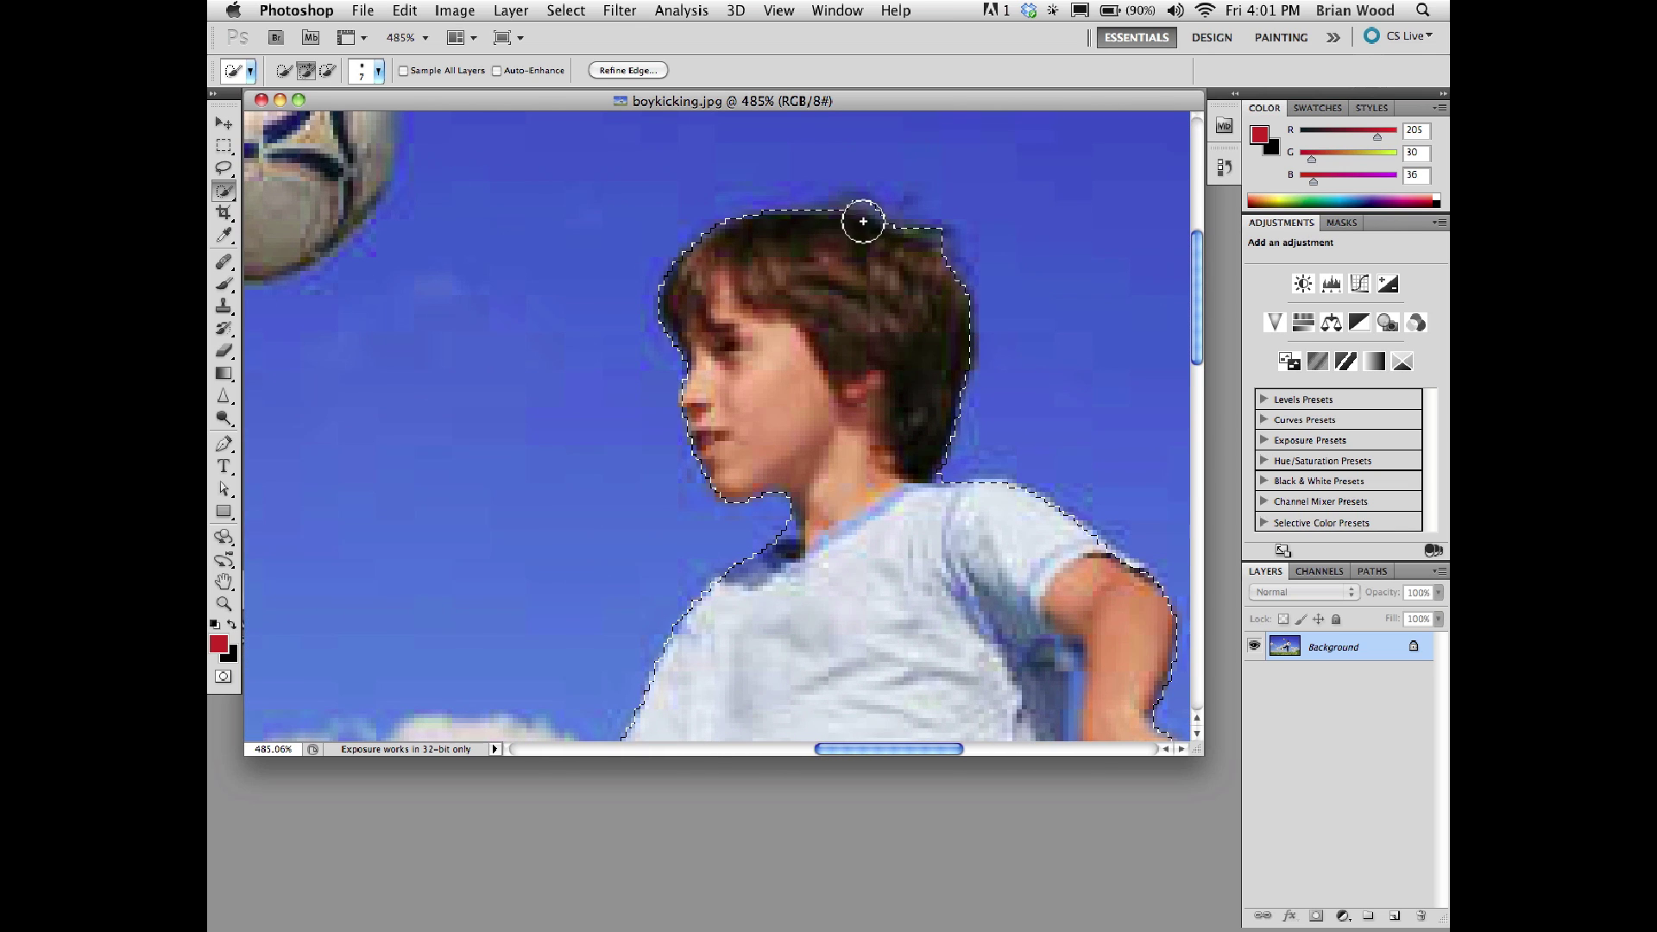
{"action": "left_click_drag", "start_coordinate": [851, 222], "coordinate": [854, 218]}
{"action": "left_click_drag", "start_coordinate": [466, 374], "coordinate": [893, 555]}
{"action": "left_click", "coordinate": [702, 211]}
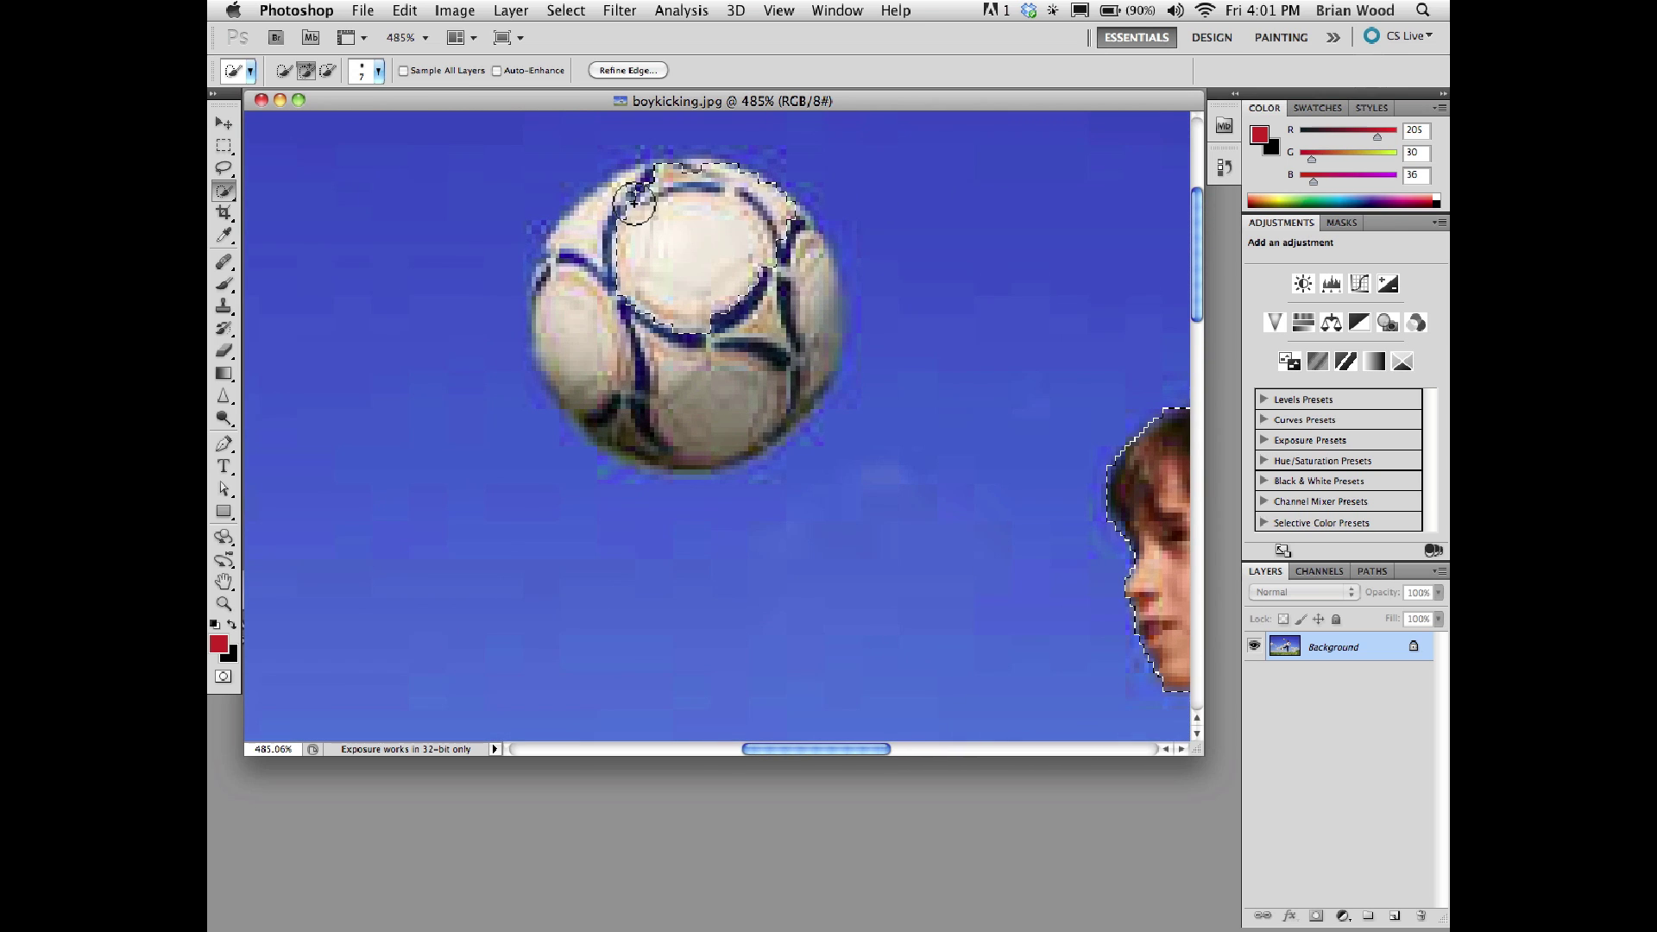
{"action": "mouse_move", "coordinate": [566, 267]}
{"action": "left_mouse_down"}
{"action": "mouse_move", "coordinate": [581, 334]}
{"action": "mouse_move", "coordinate": [607, 399]}
{"action": "mouse_move", "coordinate": [663, 442]}
{"action": "mouse_move", "coordinate": [753, 422]}
{"action": "mouse_move", "coordinate": [820, 322]}
{"action": "mouse_move", "coordinate": [787, 242]}
{"action": "mouse_move", "coordinate": [696, 185]}
{"action": "mouse_move", "coordinate": [659, 183]}
{"action": "mouse_move", "coordinate": [659, 202]}
{"action": "mouse_move", "coordinate": [552, 254]}
{"action": "mouse_move", "coordinate": [551, 289]}
{"action": "mouse_move", "coordinate": [599, 281]}
{"action": "left_mouse_up"}
{"action": "key", "text": "super+0"}
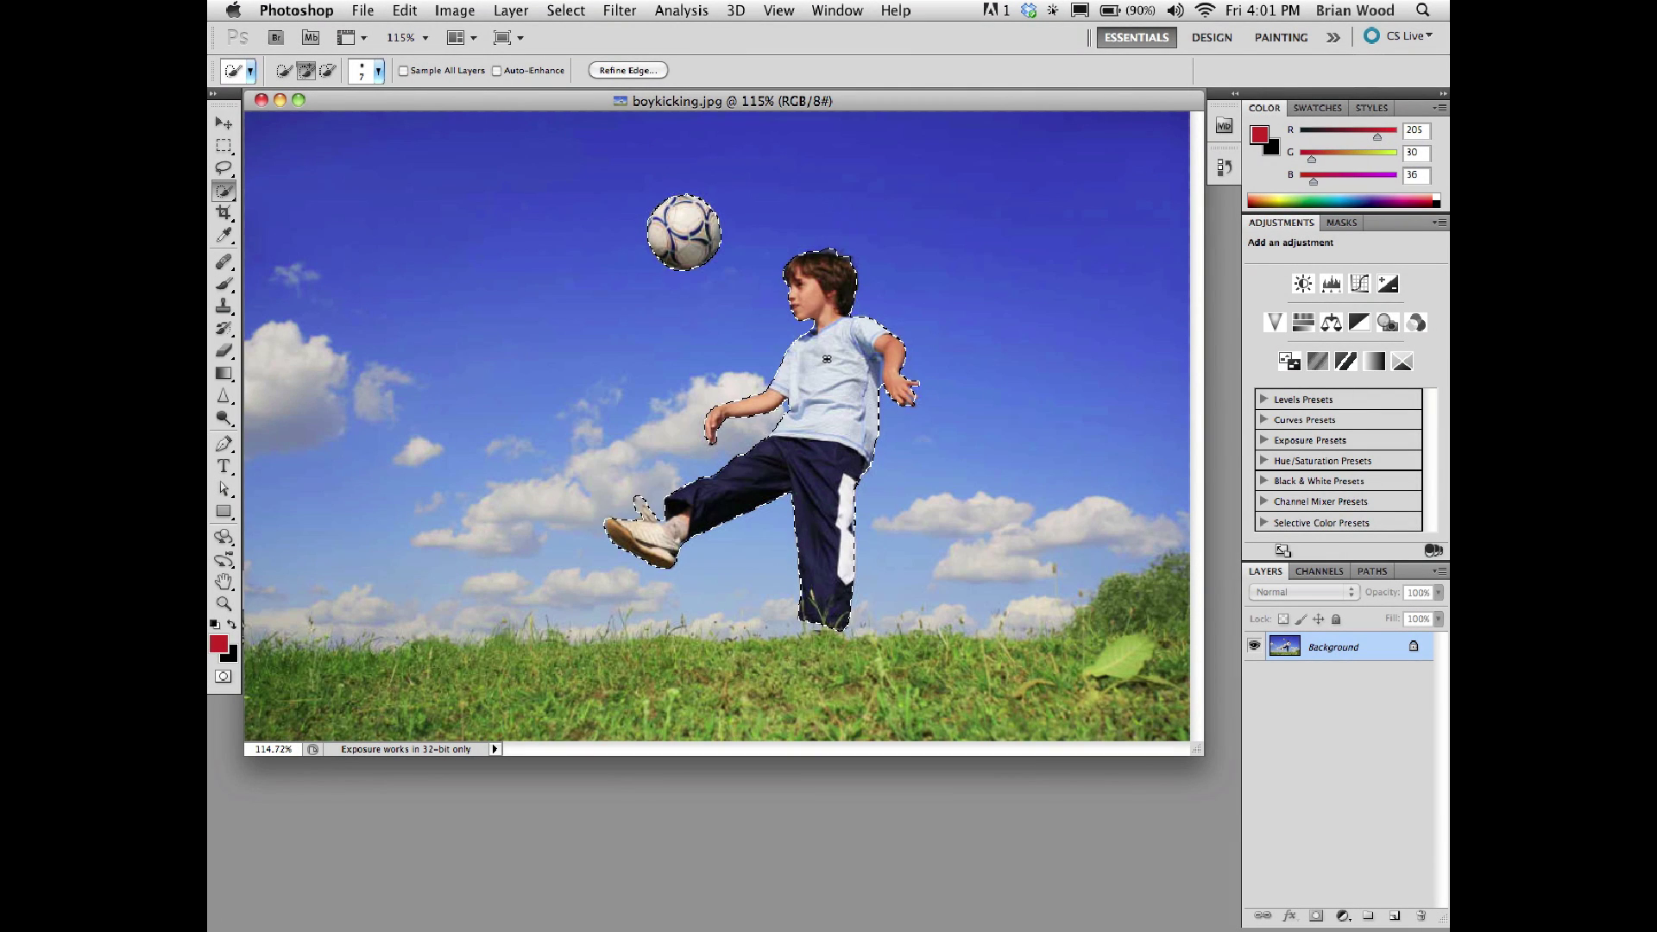
Step: Copy the selected boy and ball to Layer 1 with Cmd+J, and toggle the Background to check the cut-out
{"action": "key", "text": "super+j"}
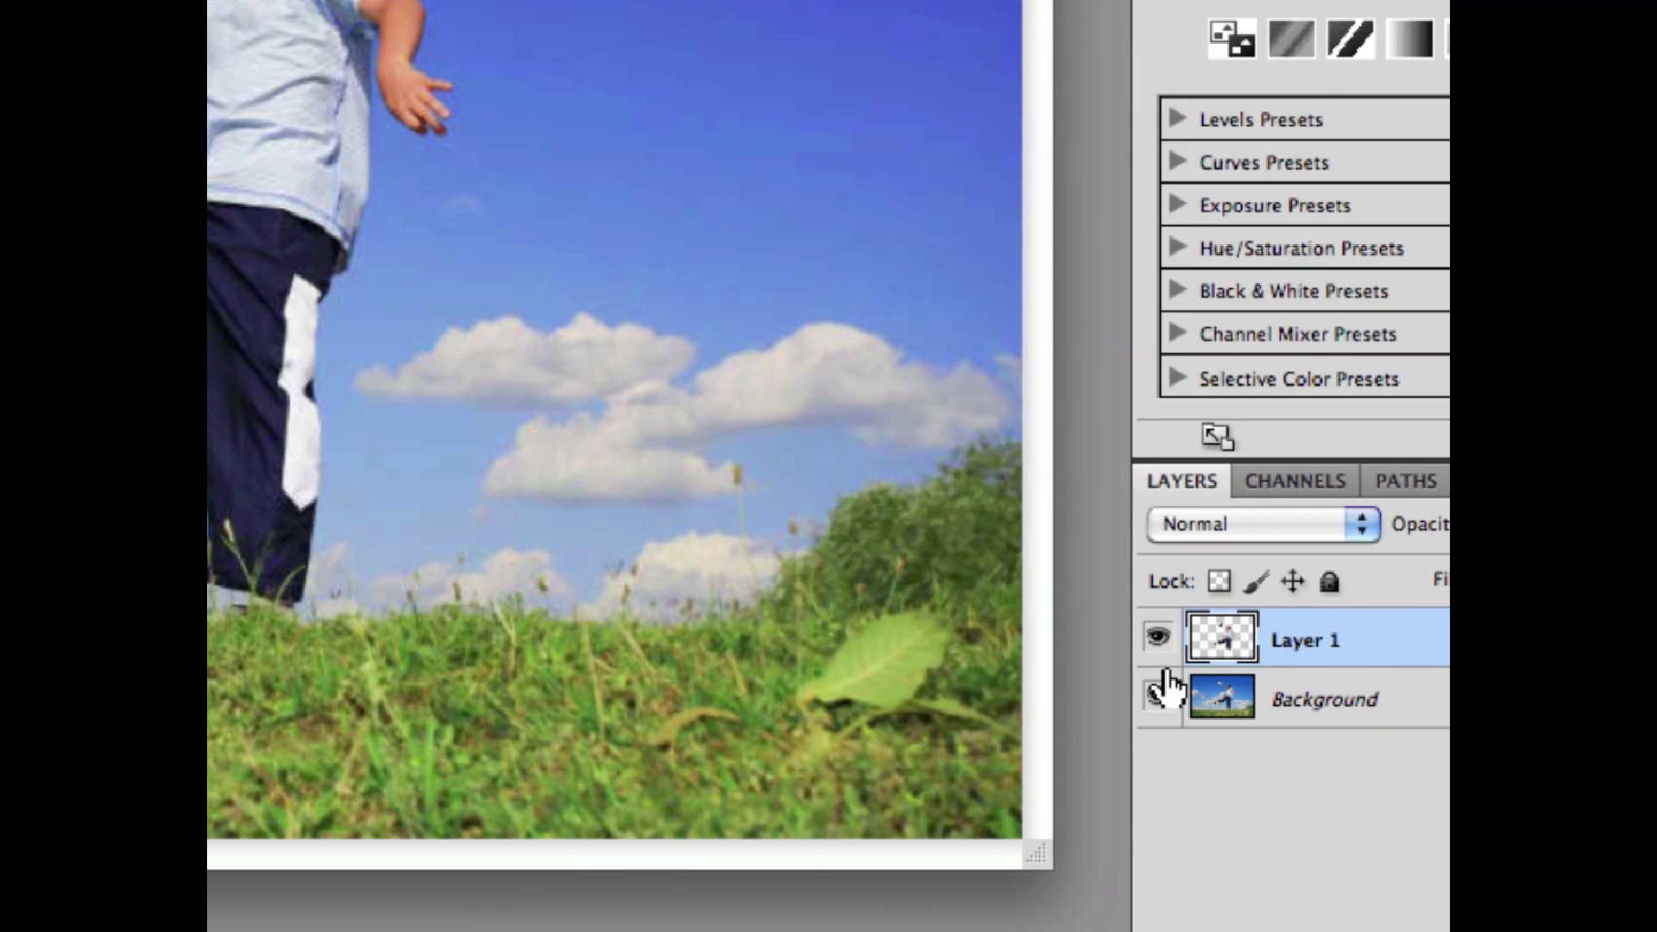
{"action": "left_click", "coordinate": [1254, 674]}
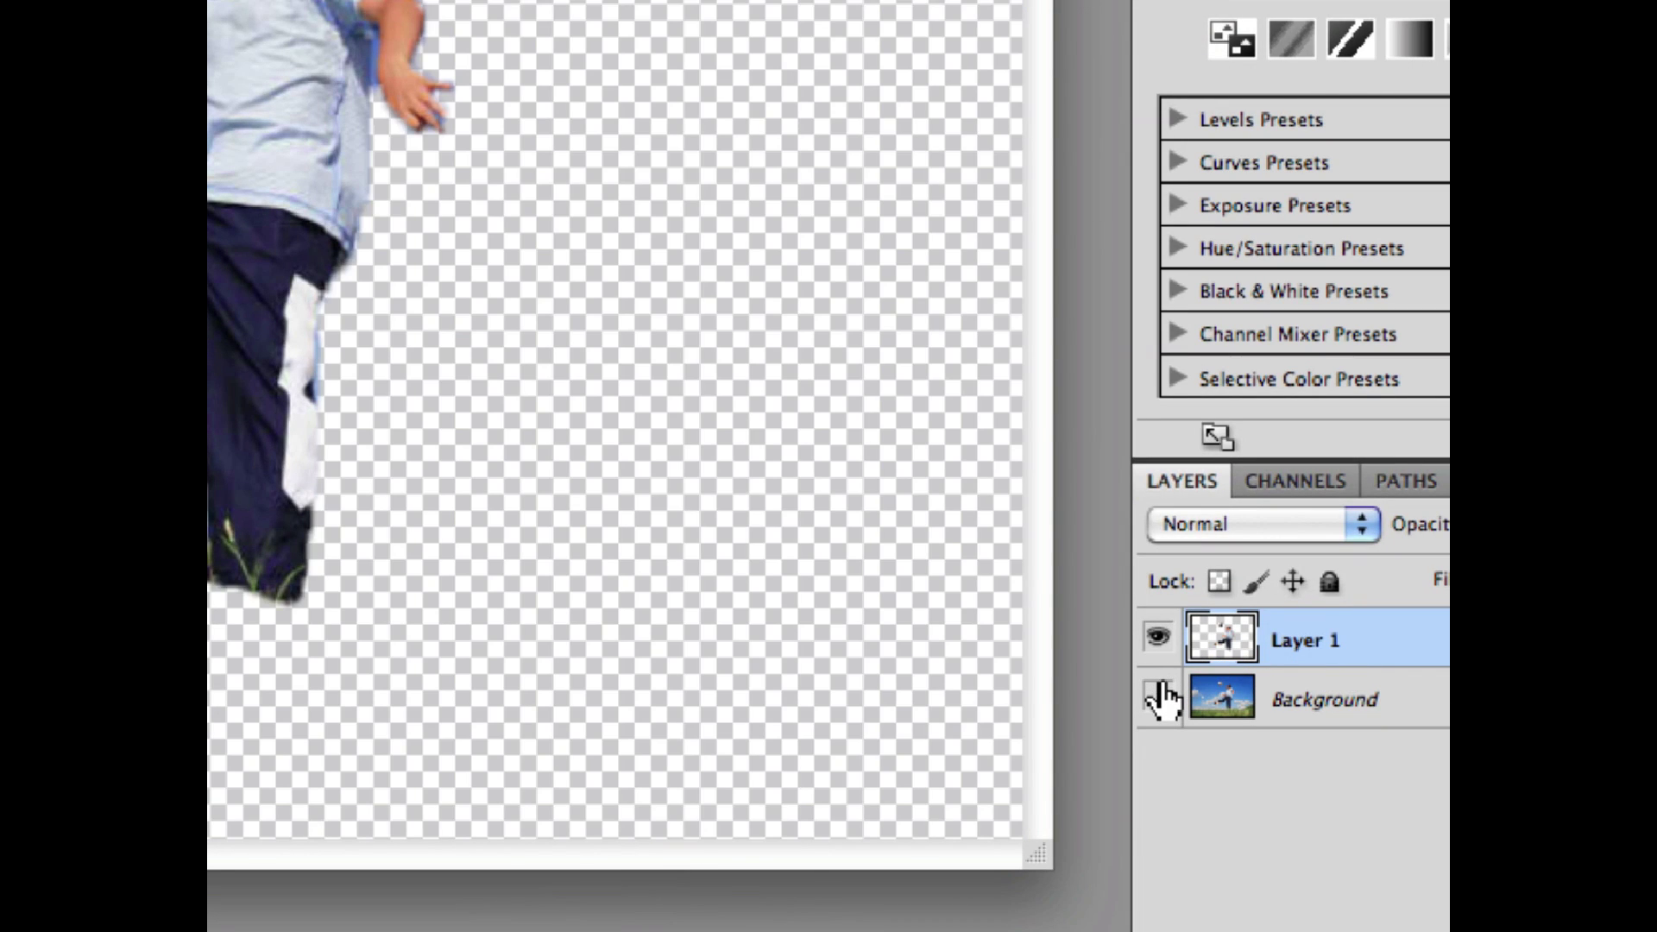
{"action": "left_click", "coordinate": [1157, 698]}
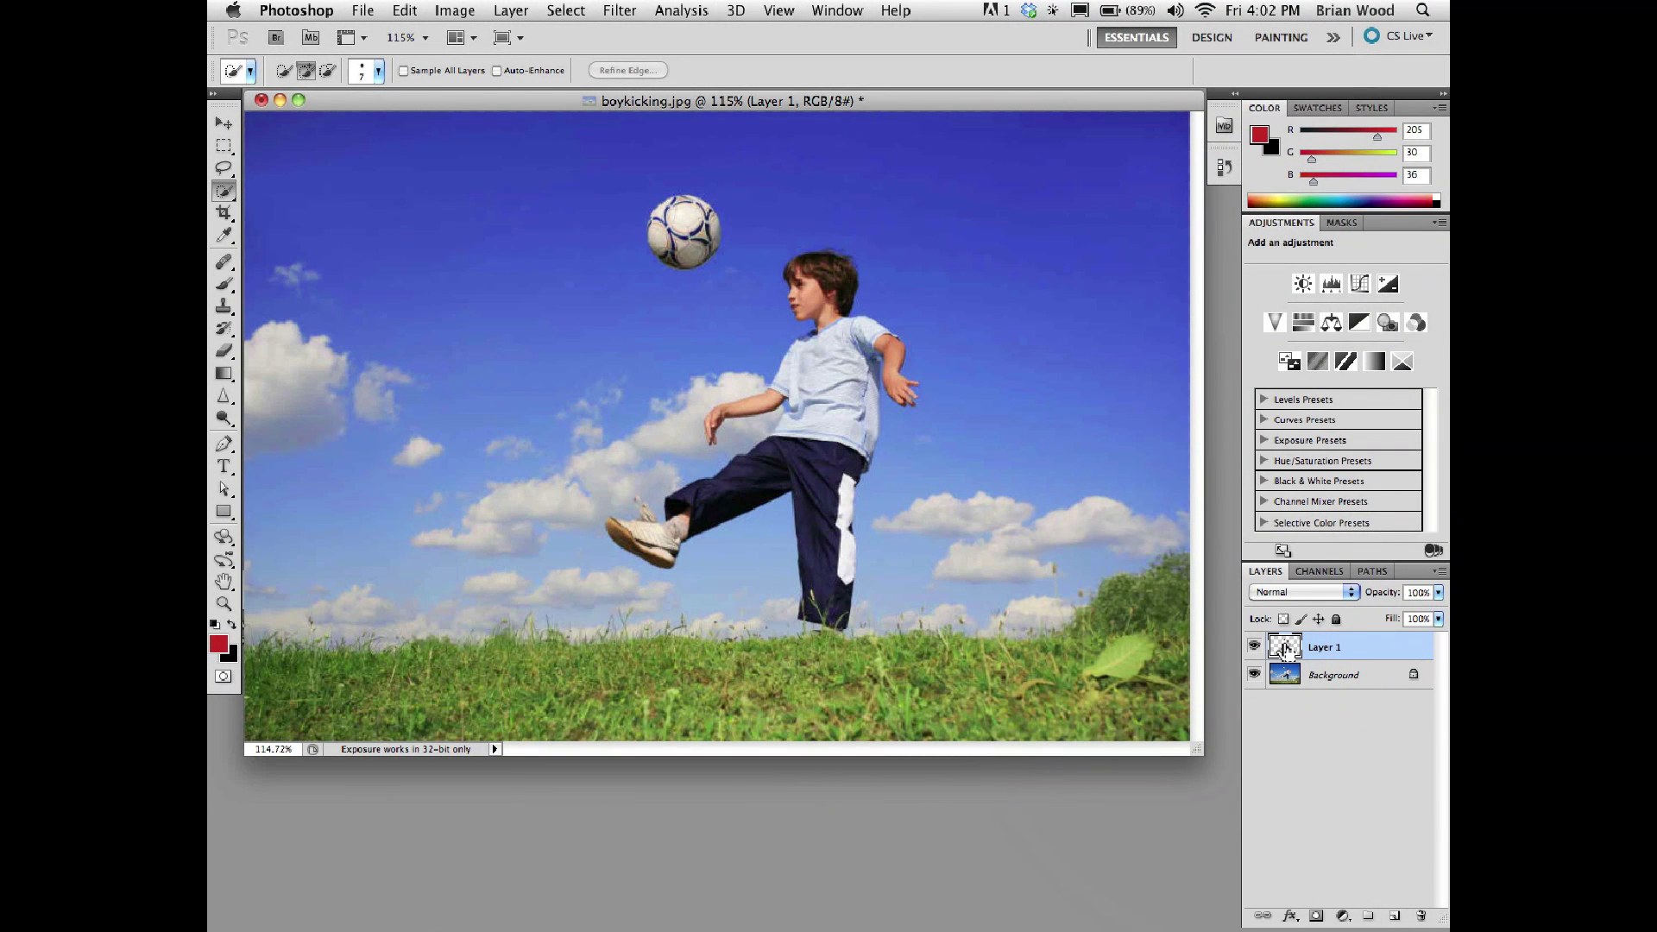
Step: Load Layer 1's outline as a selection, hide Layer 1, and target the Background layer
{"action": "left_click", "coordinate": [1286, 650], "text": "super"}
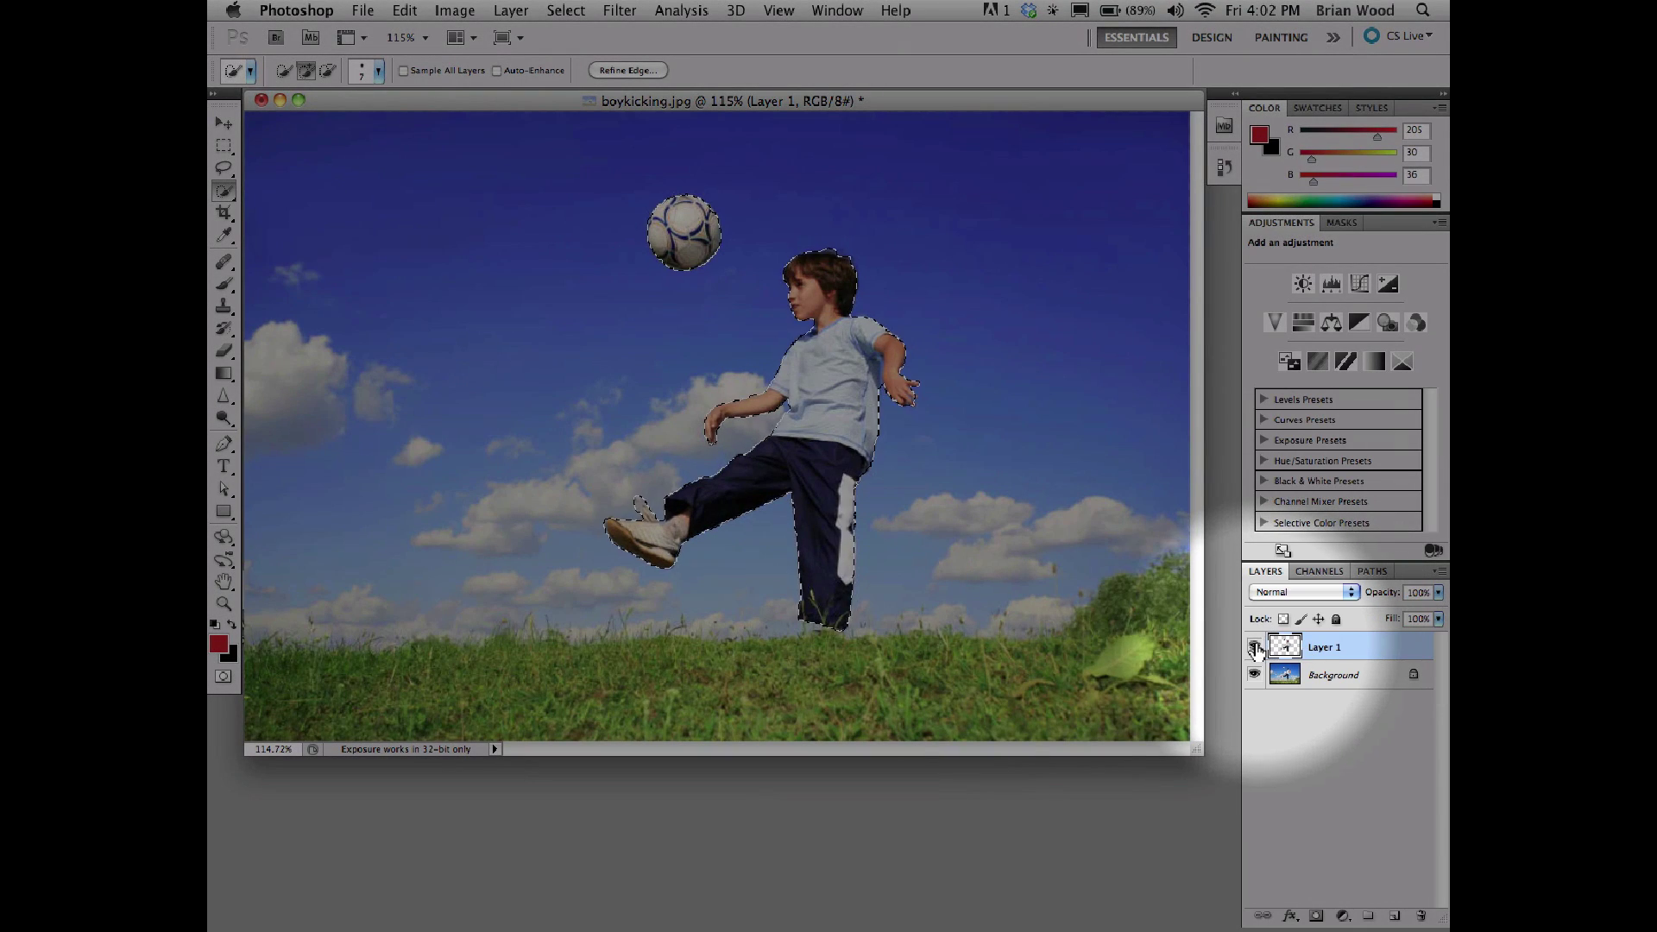
{"action": "left_click", "coordinate": [1256, 647]}
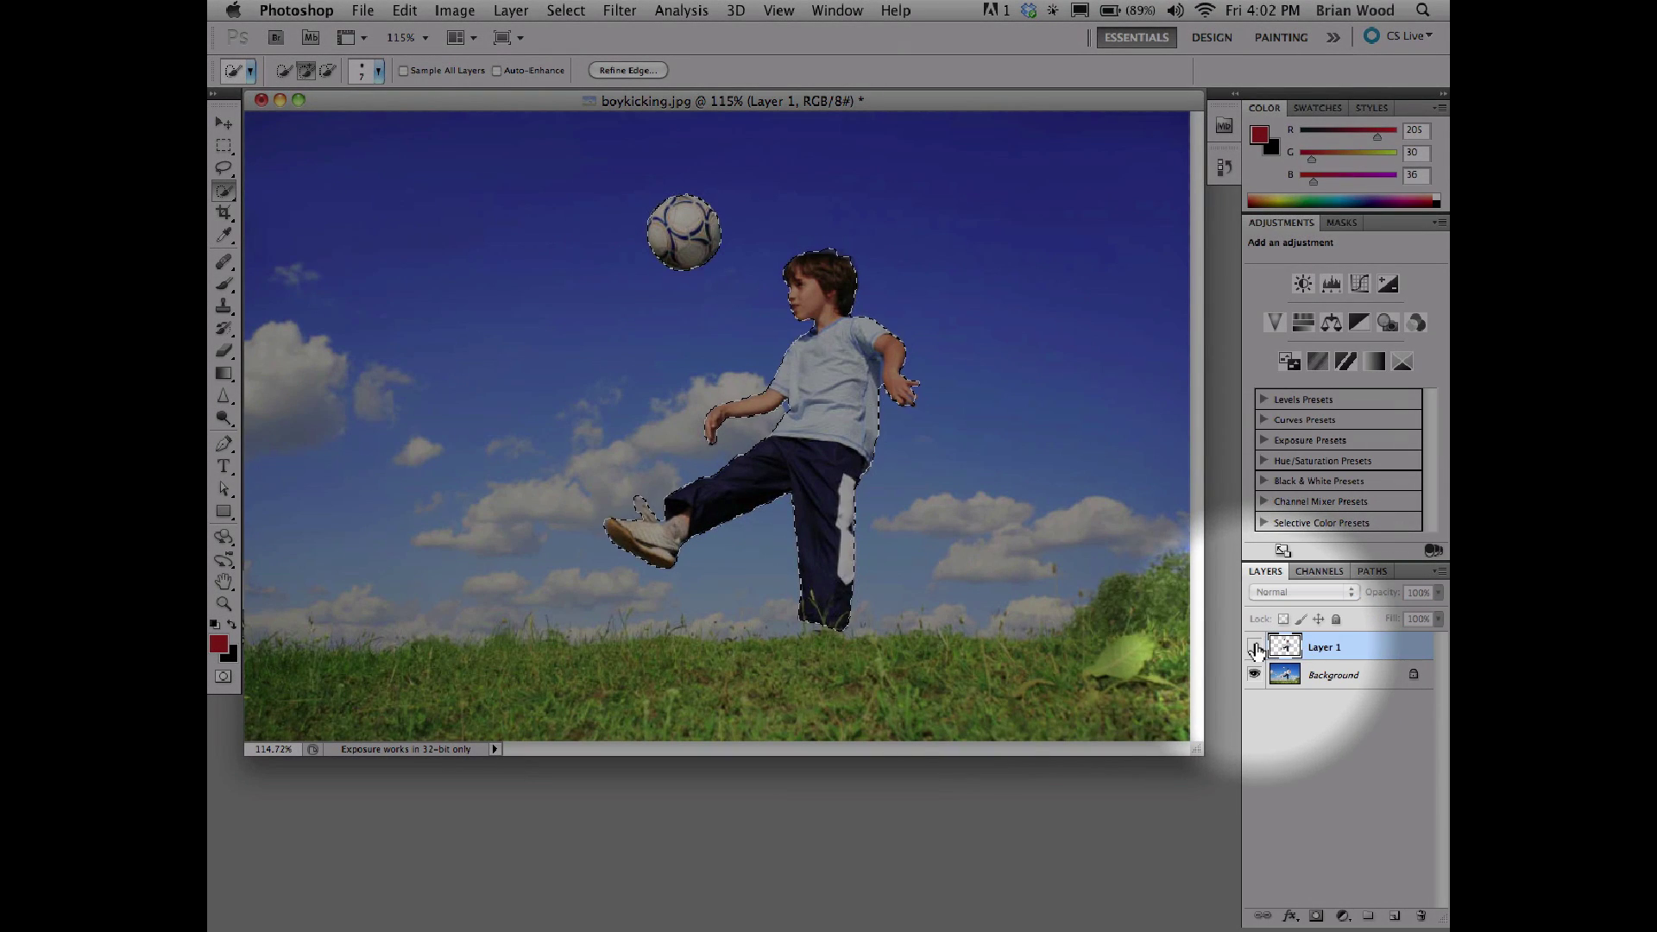
{"action": "left_click", "coordinate": [1284, 682]}
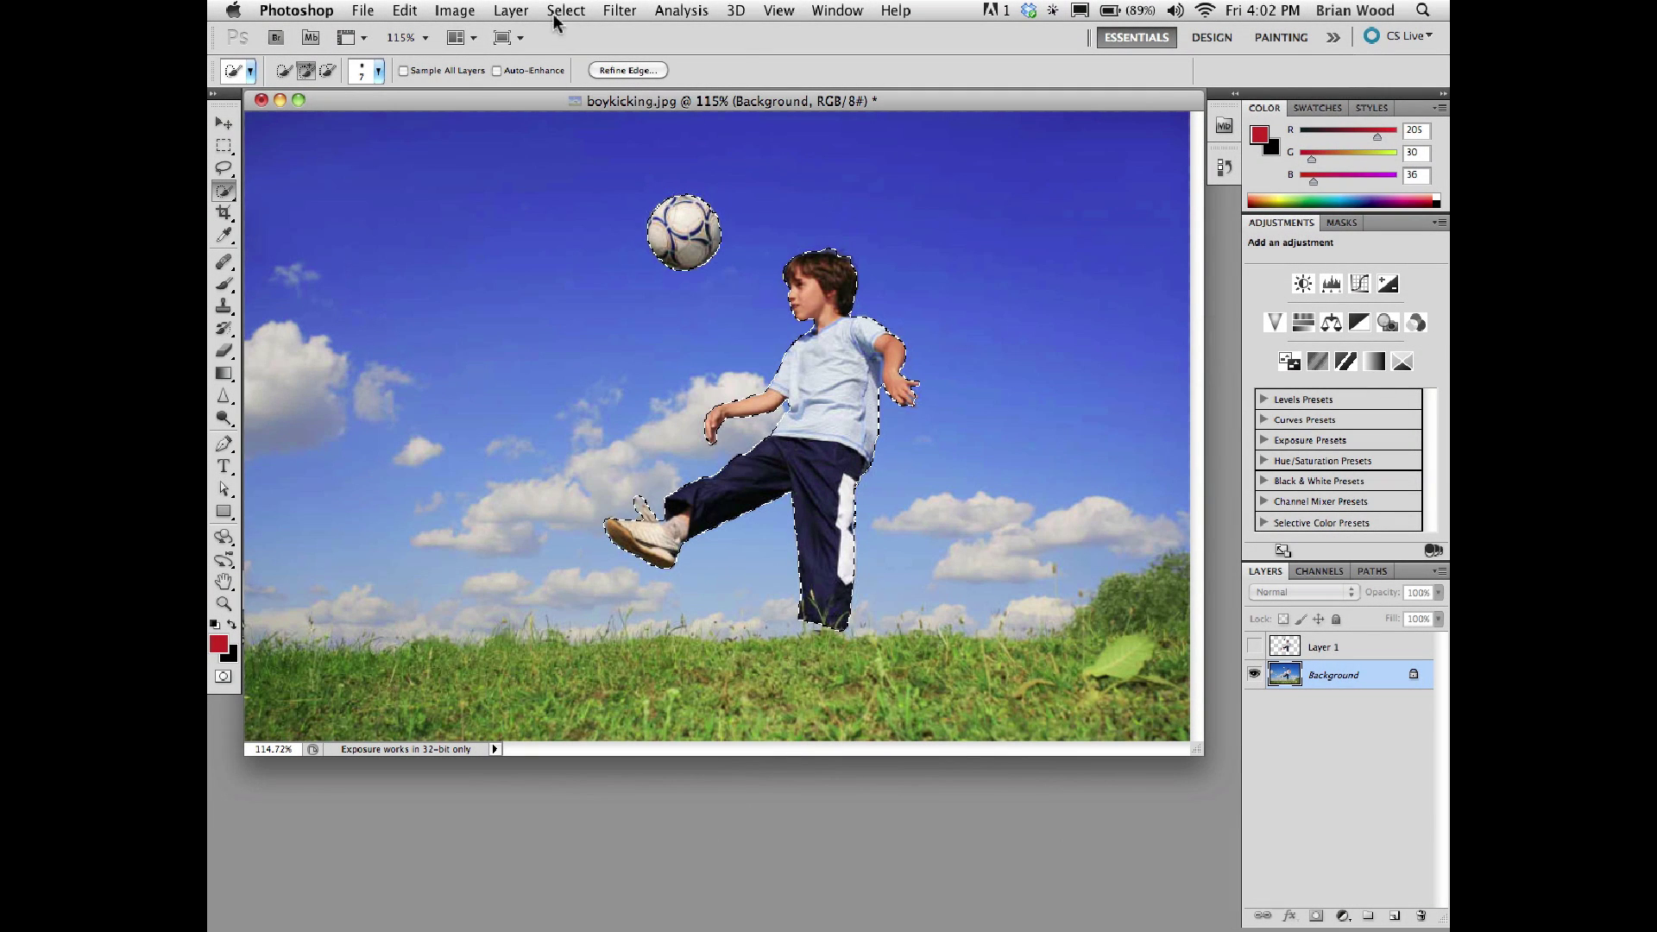
Step: Expand the boy-and-ball selection by 4 pixels via Select > Modify > Expand
{"action": "left_click", "coordinate": [554, 16]}
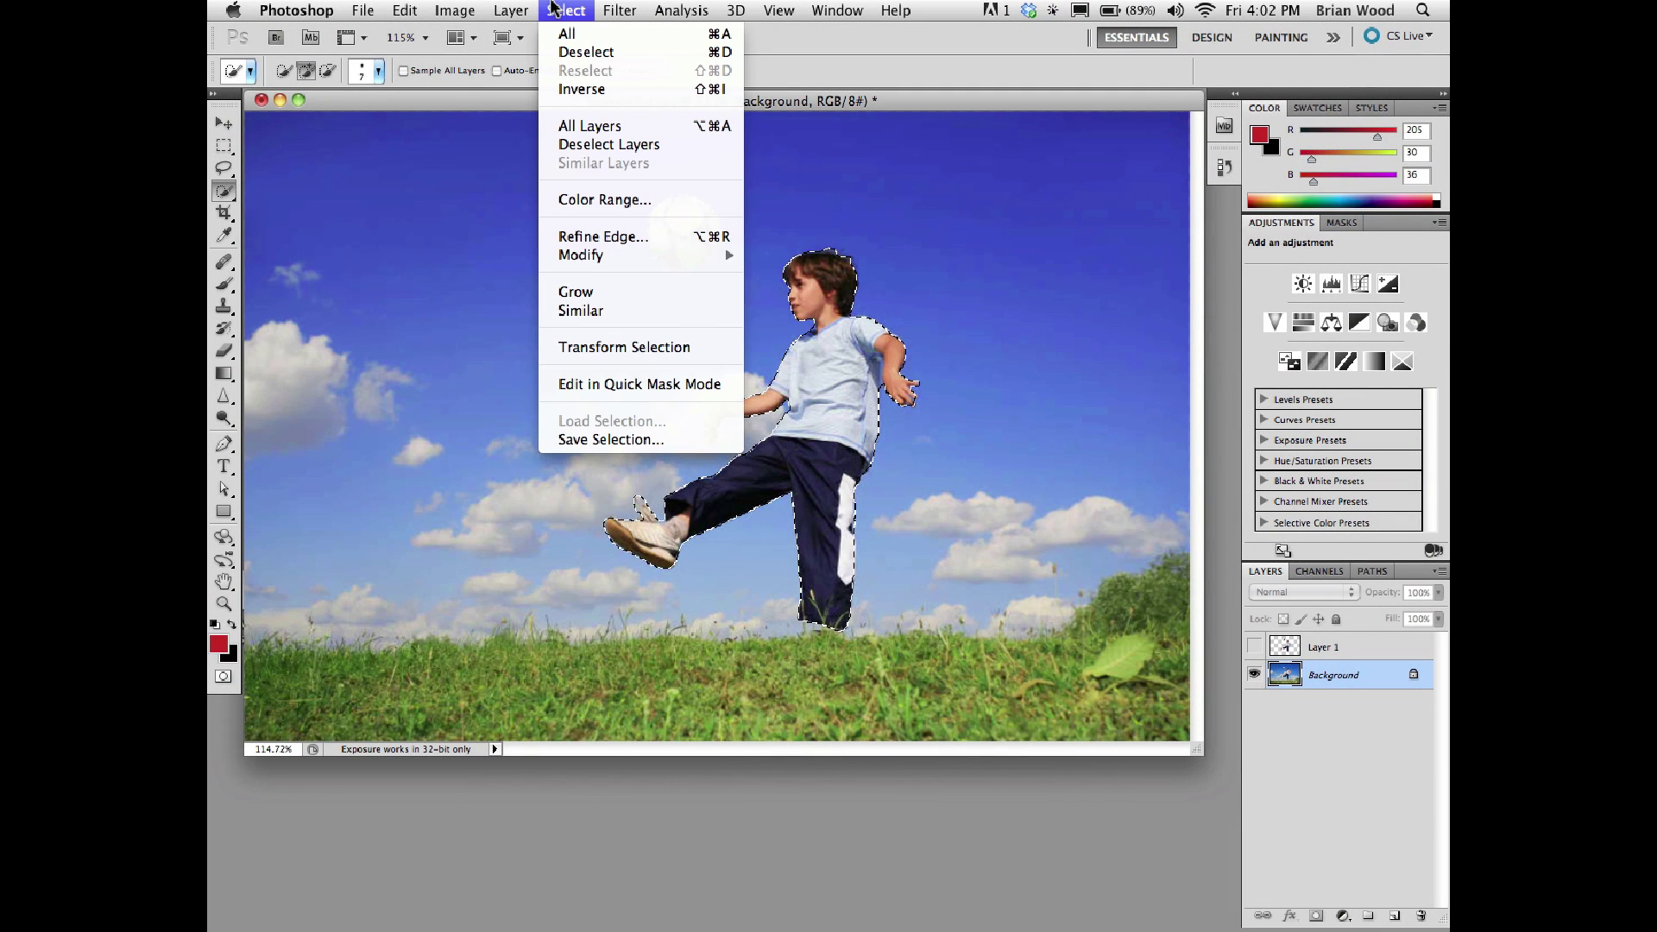
{"action": "mouse_move", "coordinate": [586, 254]}
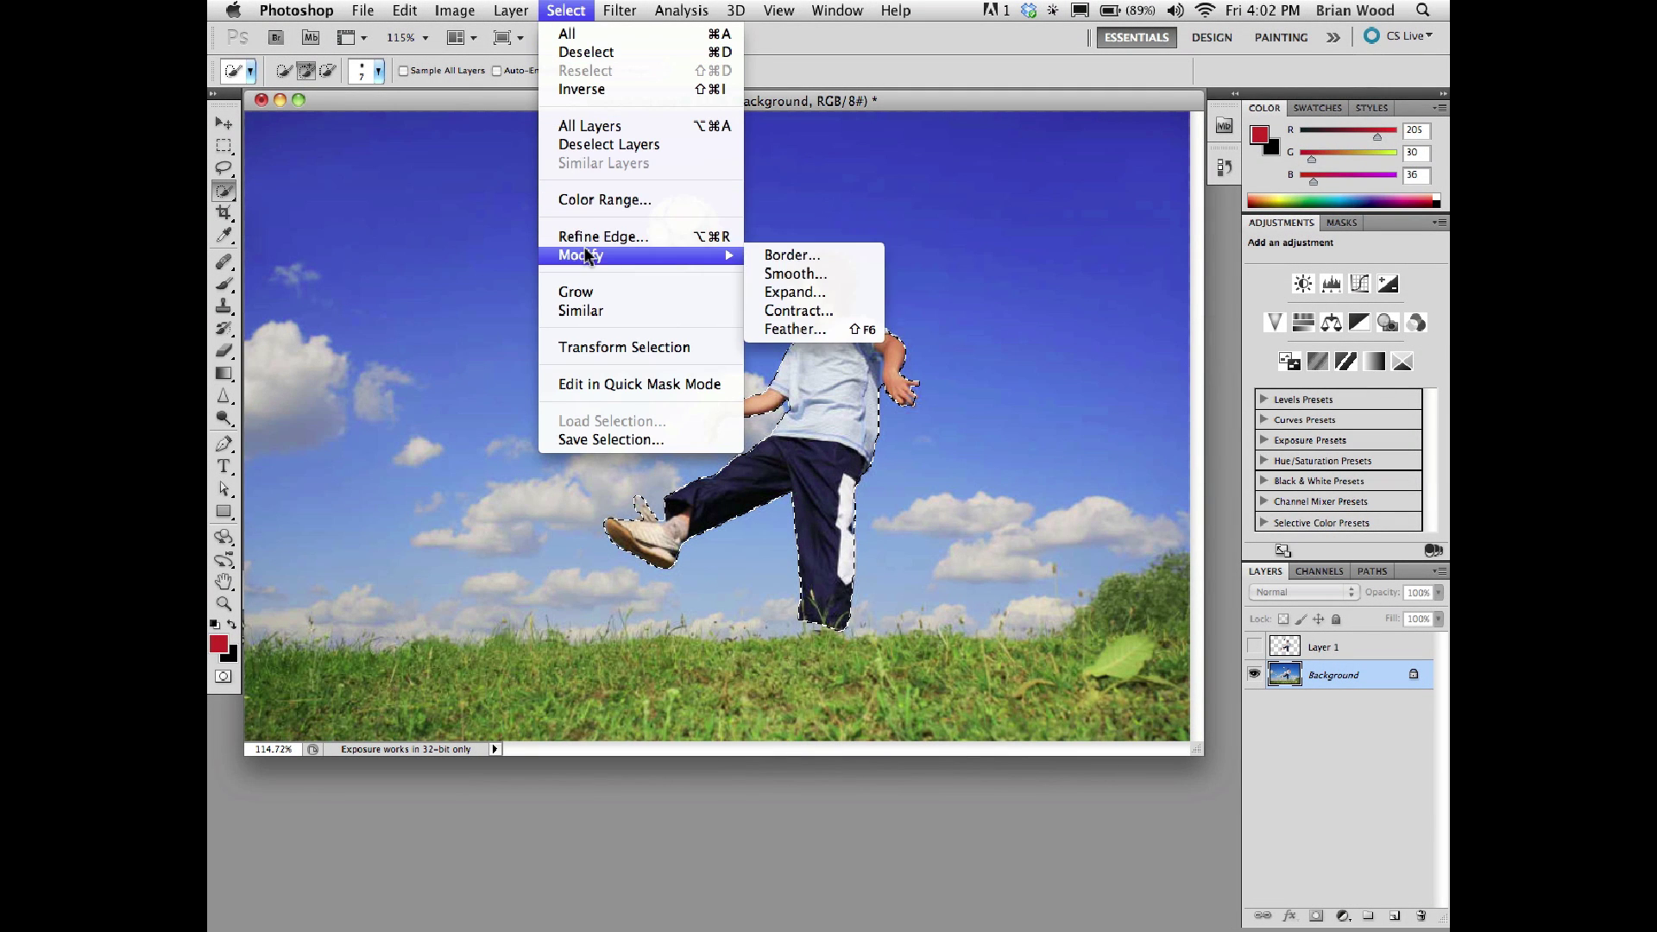
{"action": "left_click", "coordinate": [792, 294]}
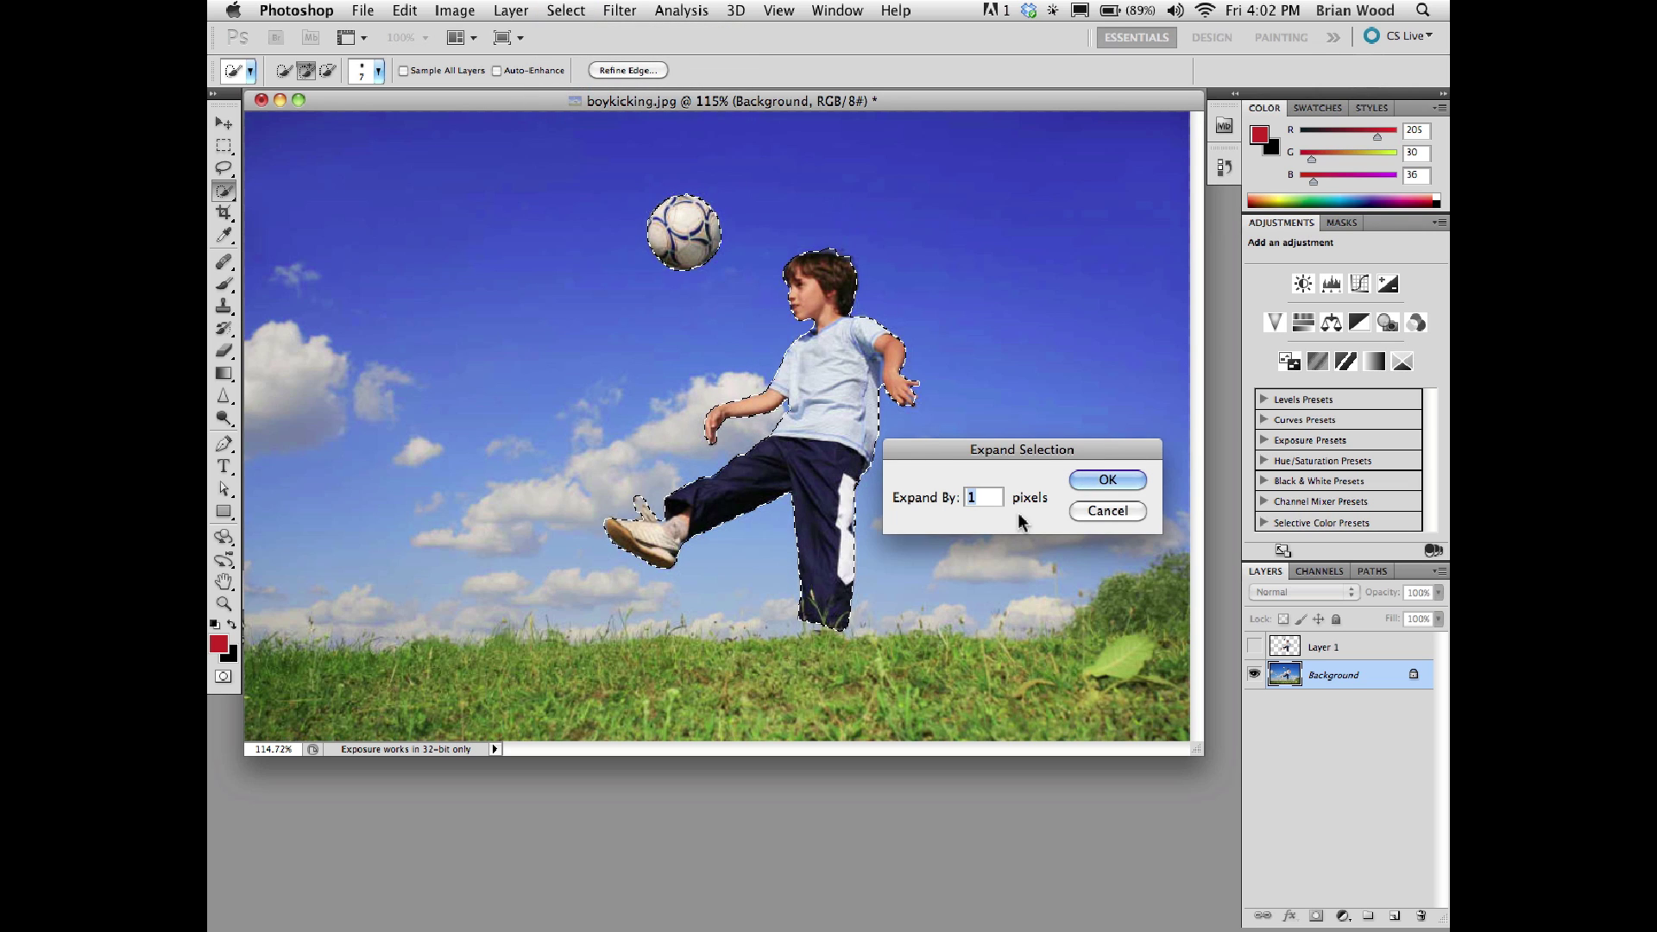
{"action": "type", "text": "4"}
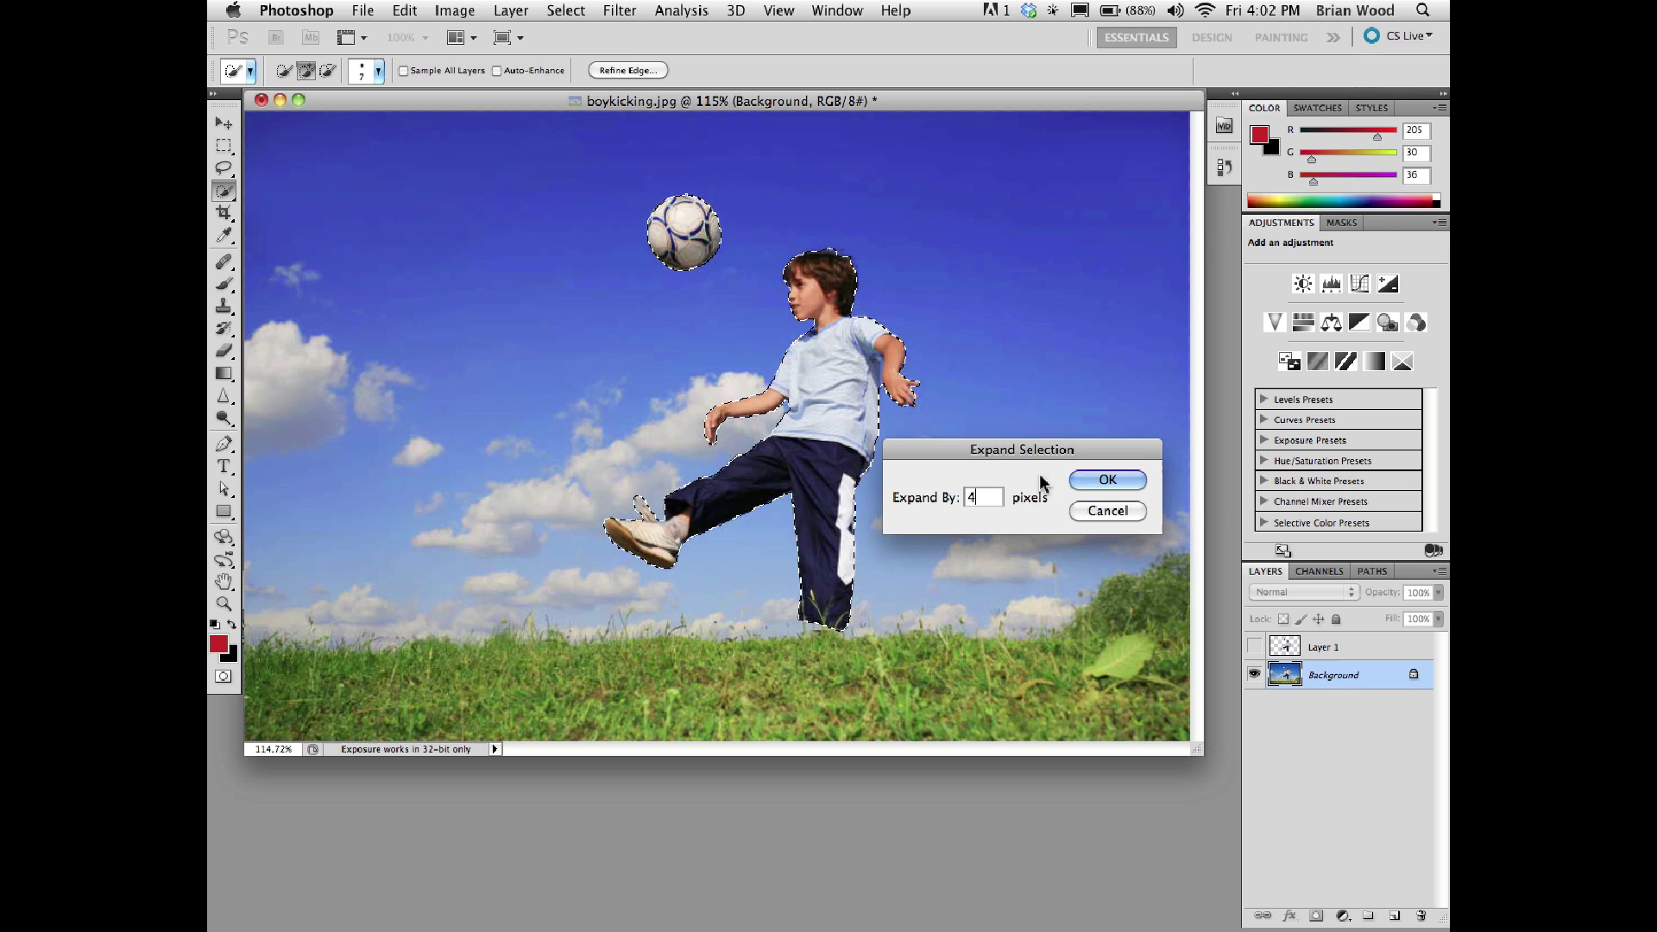
{"action": "left_click", "coordinate": [1096, 479]}
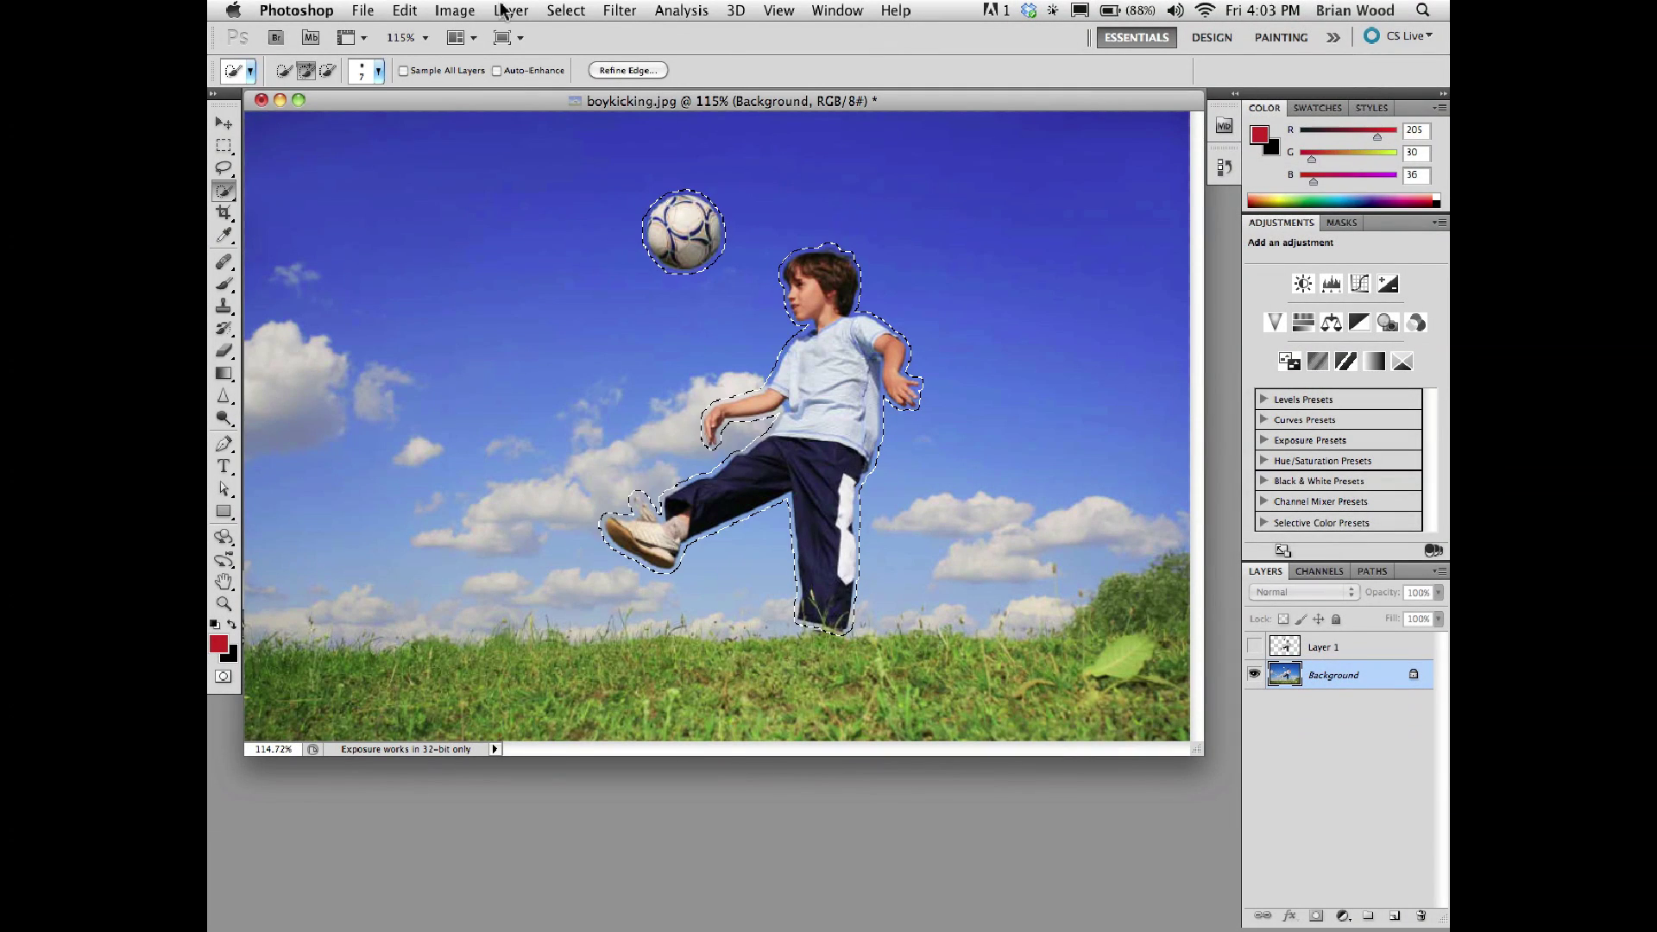
Step: Browse the Layer > New menu and close it without making changes
{"action": "left_click", "coordinate": [511, 11]}
{"action": "mouse_move", "coordinate": [604, 35]}
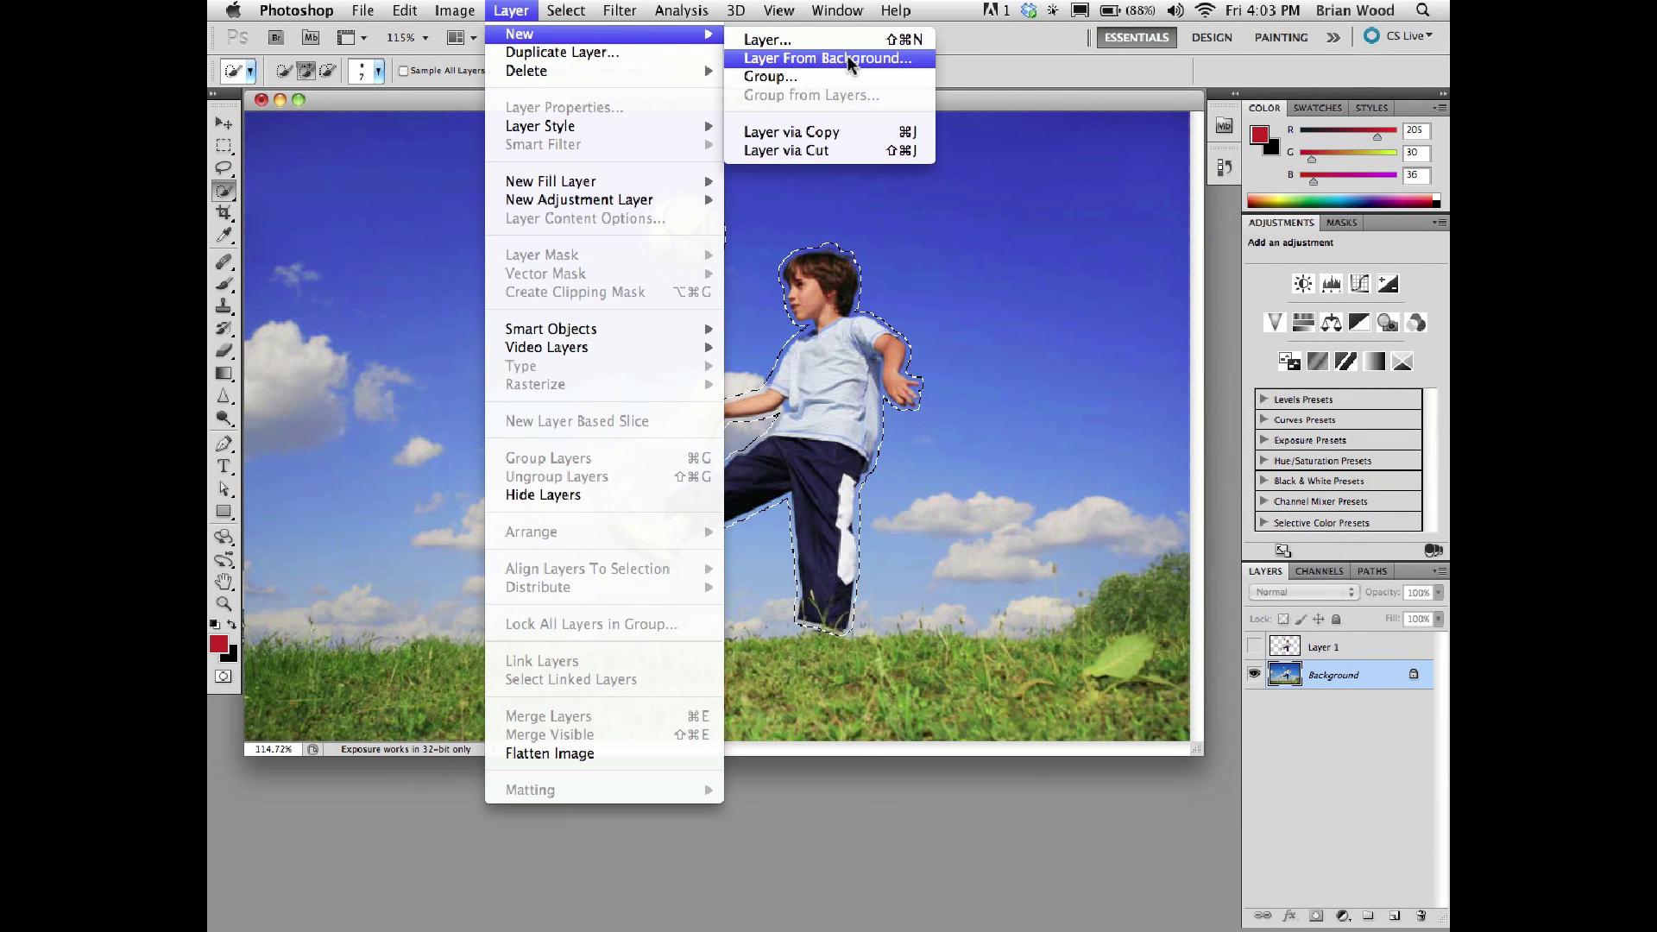
{"action": "key", "text": "Escape"}
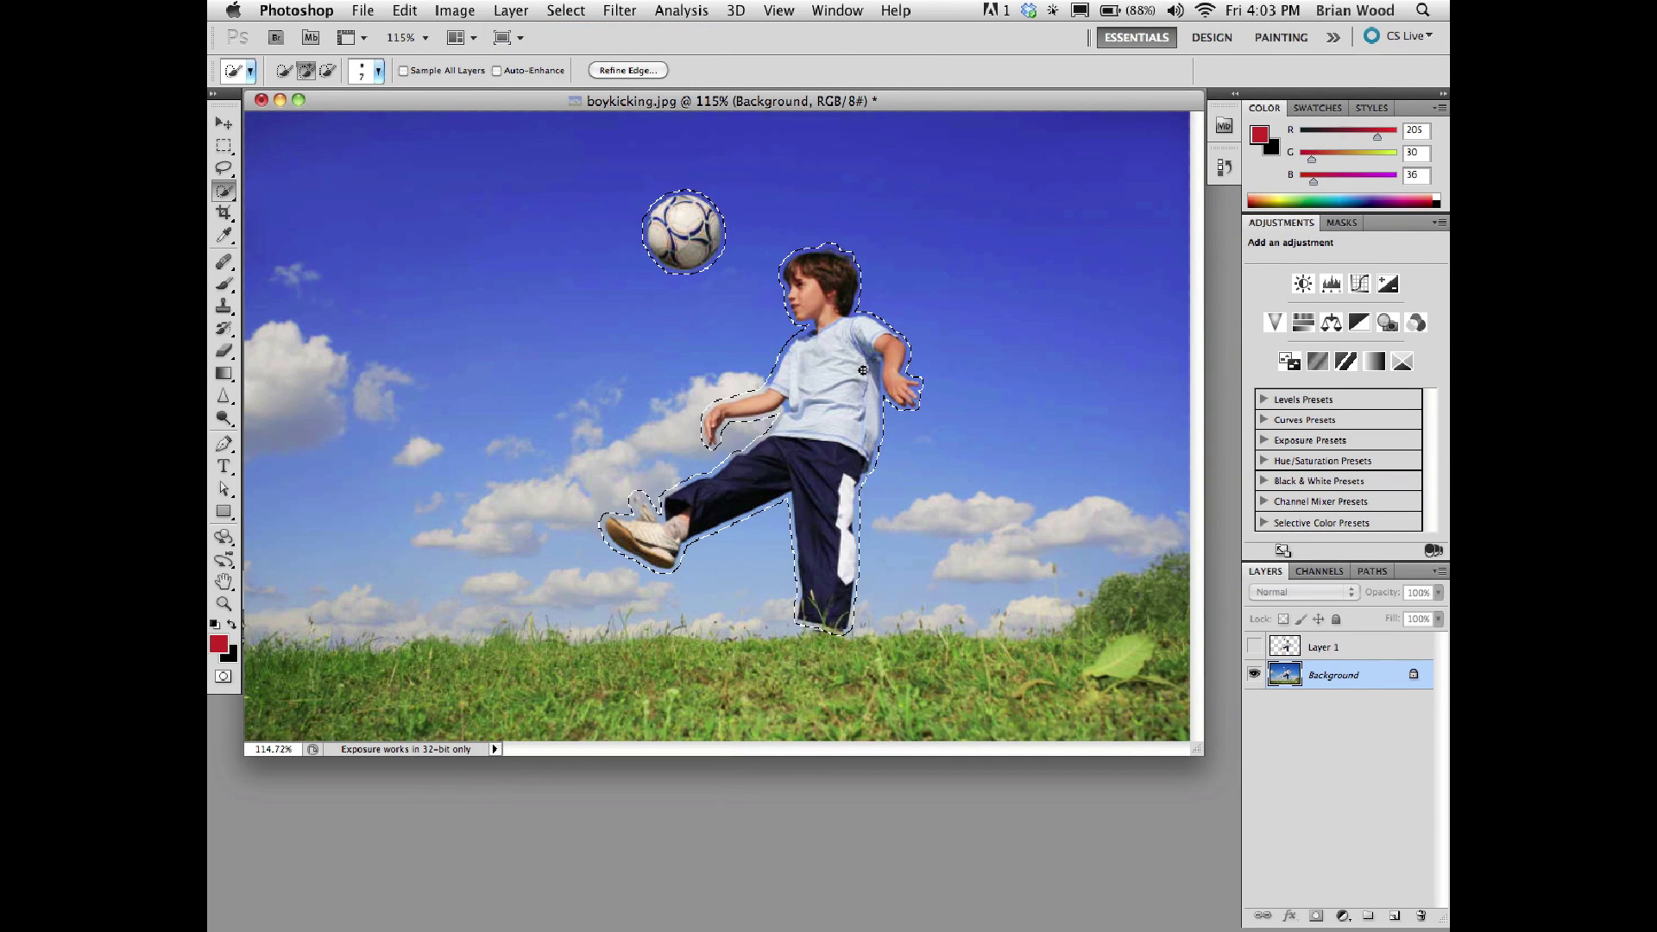
Step: Content-Aware fill the expanded selection to replace the boy and ball with sky, then deselect
{"action": "key", "text": "shift+BackSpace"}
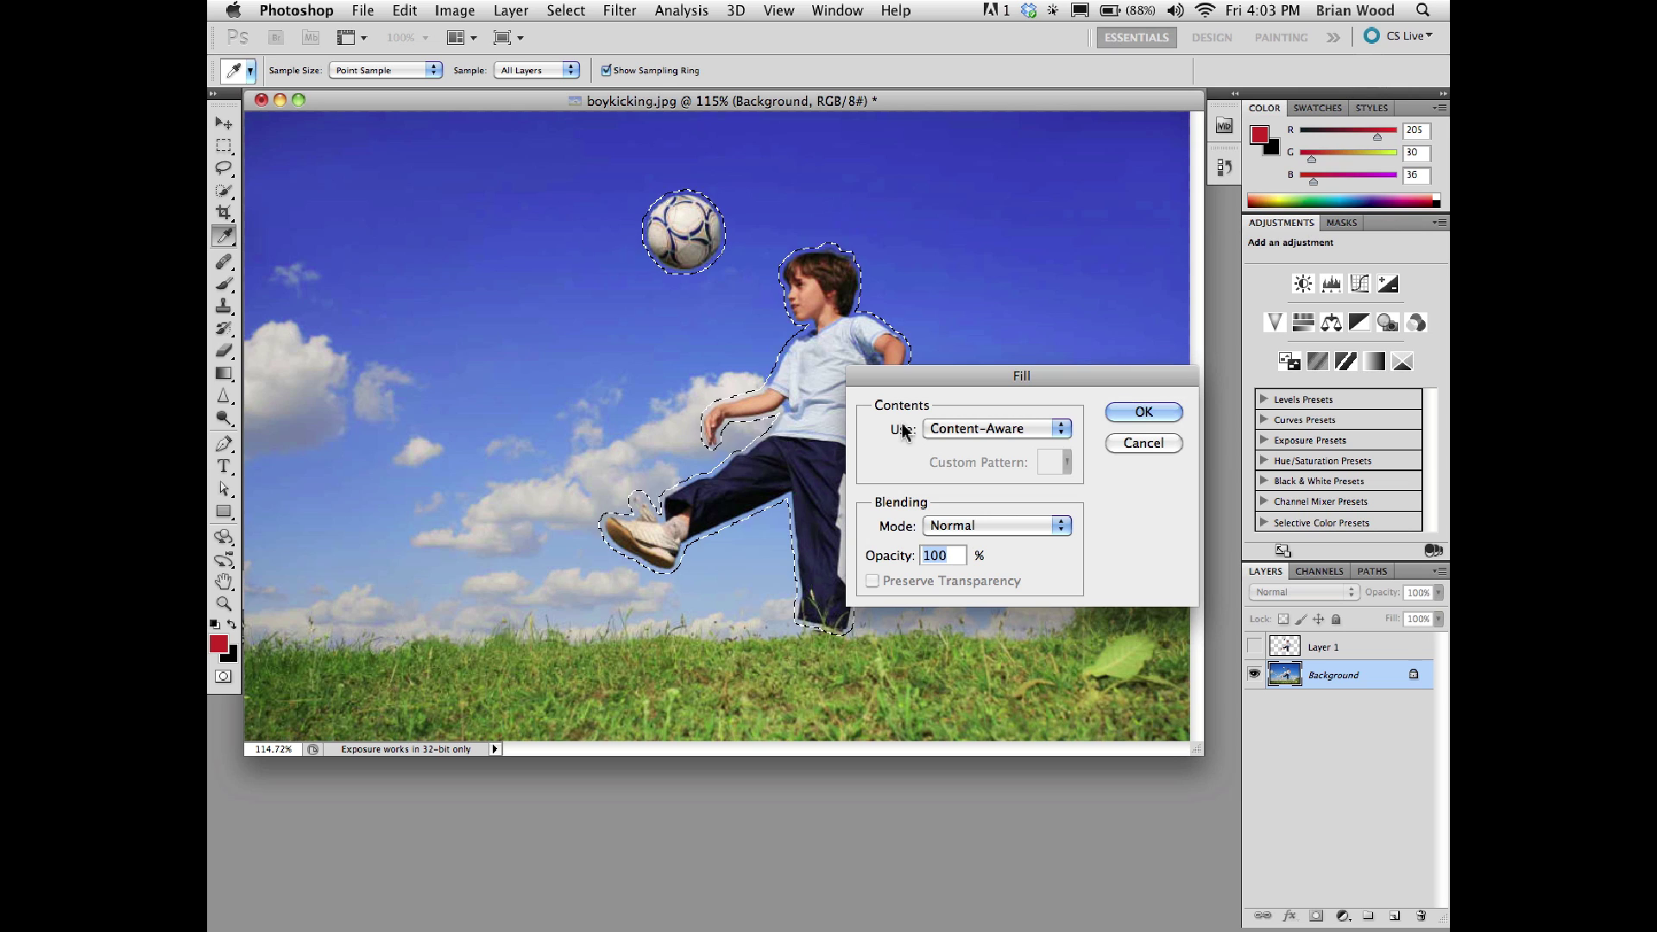
{"action": "left_click", "coordinate": [1146, 414]}
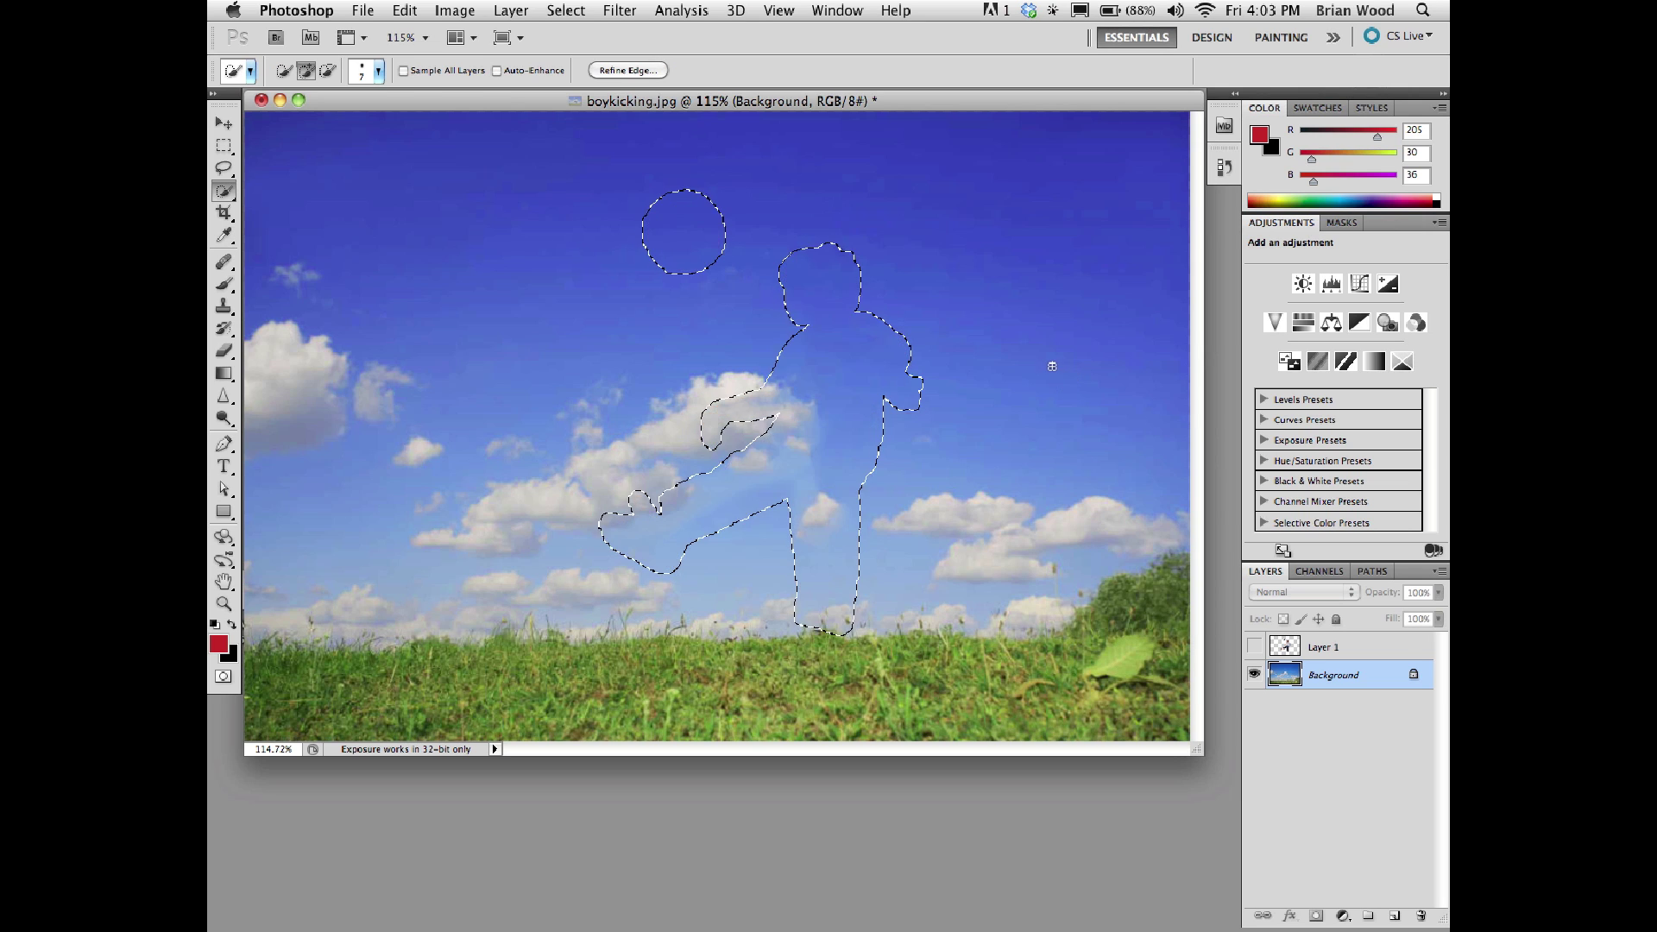
{"action": "key", "text": "cmd+d"}
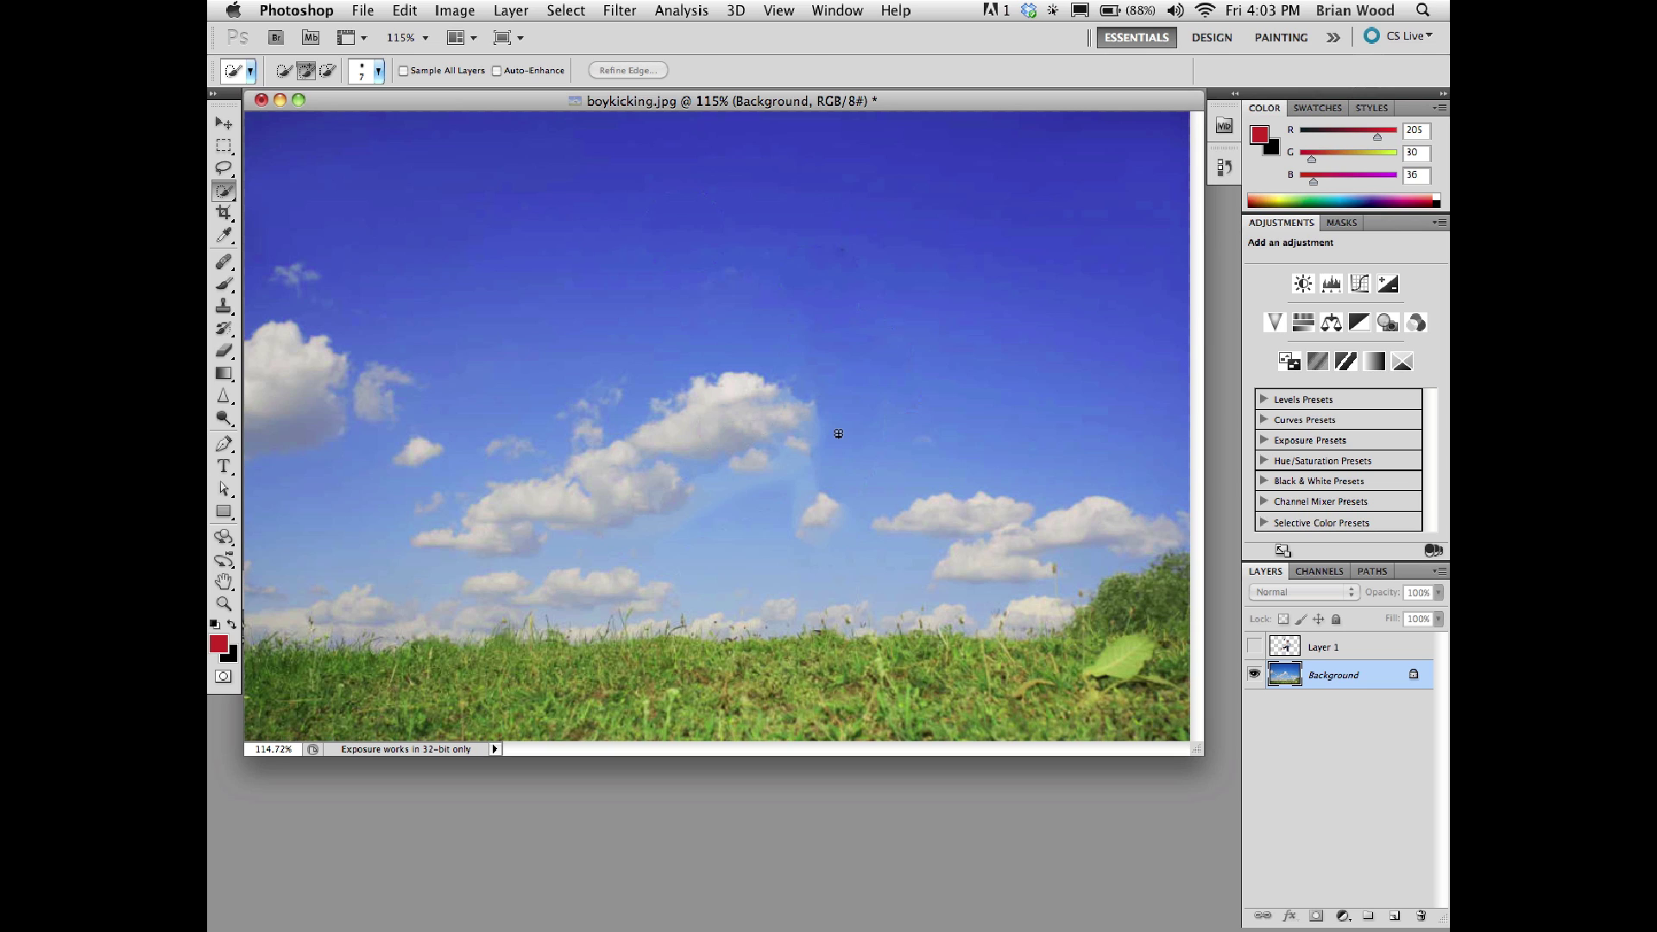
{"action": "key", "text": "v"}
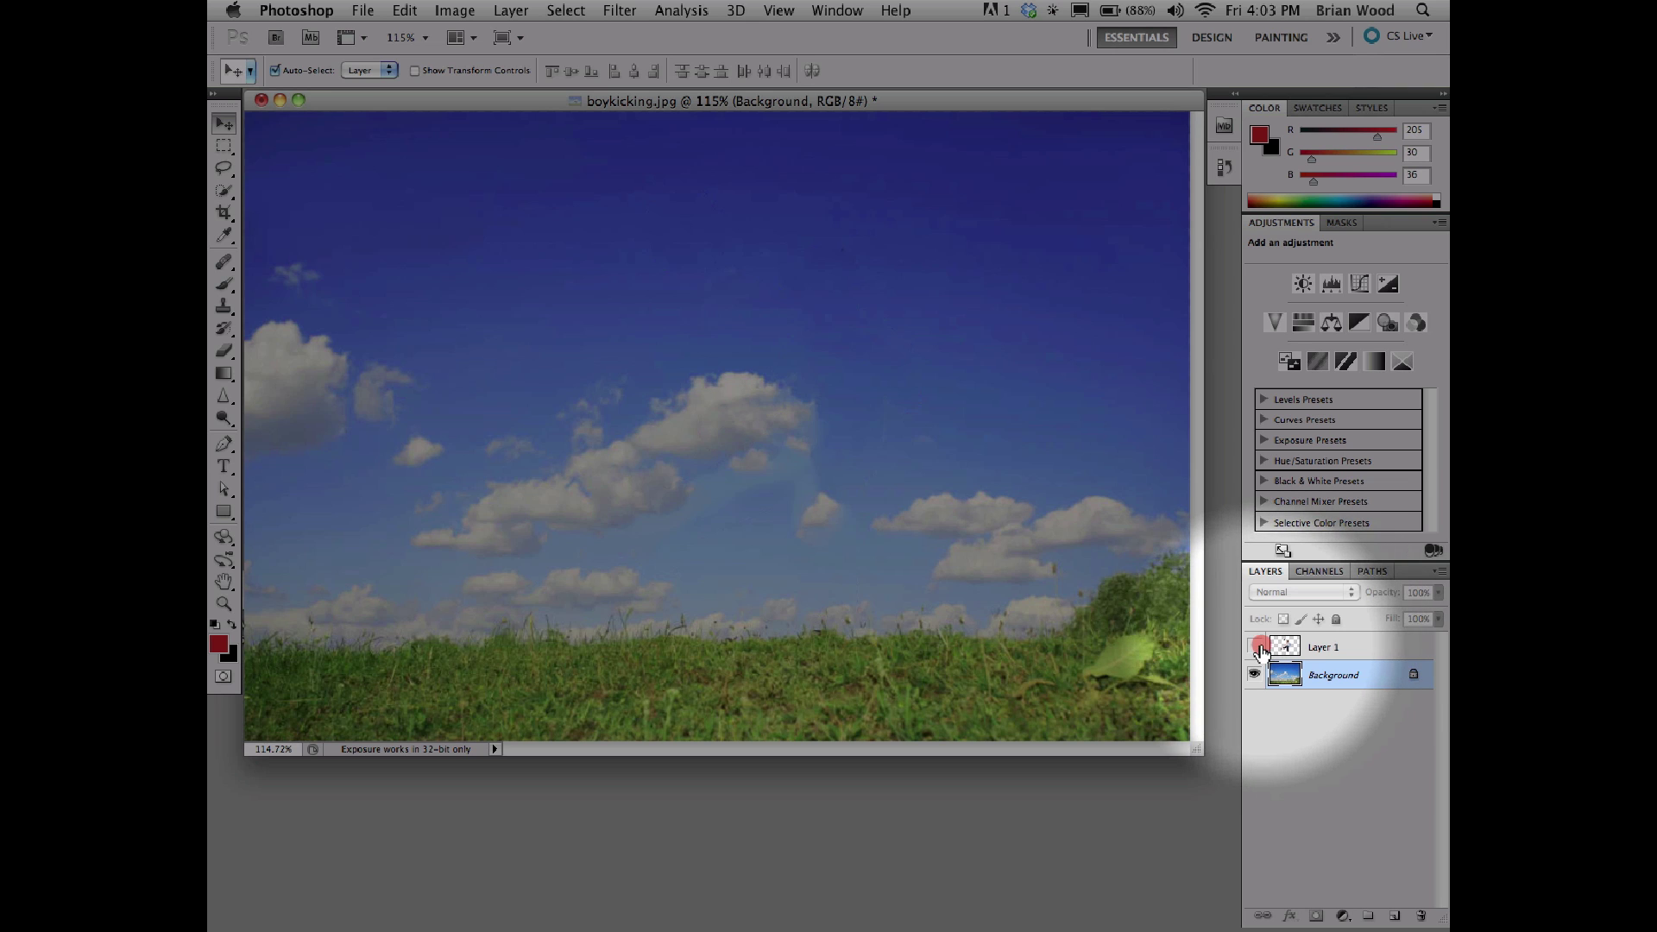
Step: Show Layer 1 with the boy and ball again and make it the active layer
{"action": "left_click", "coordinate": [1256, 648]}
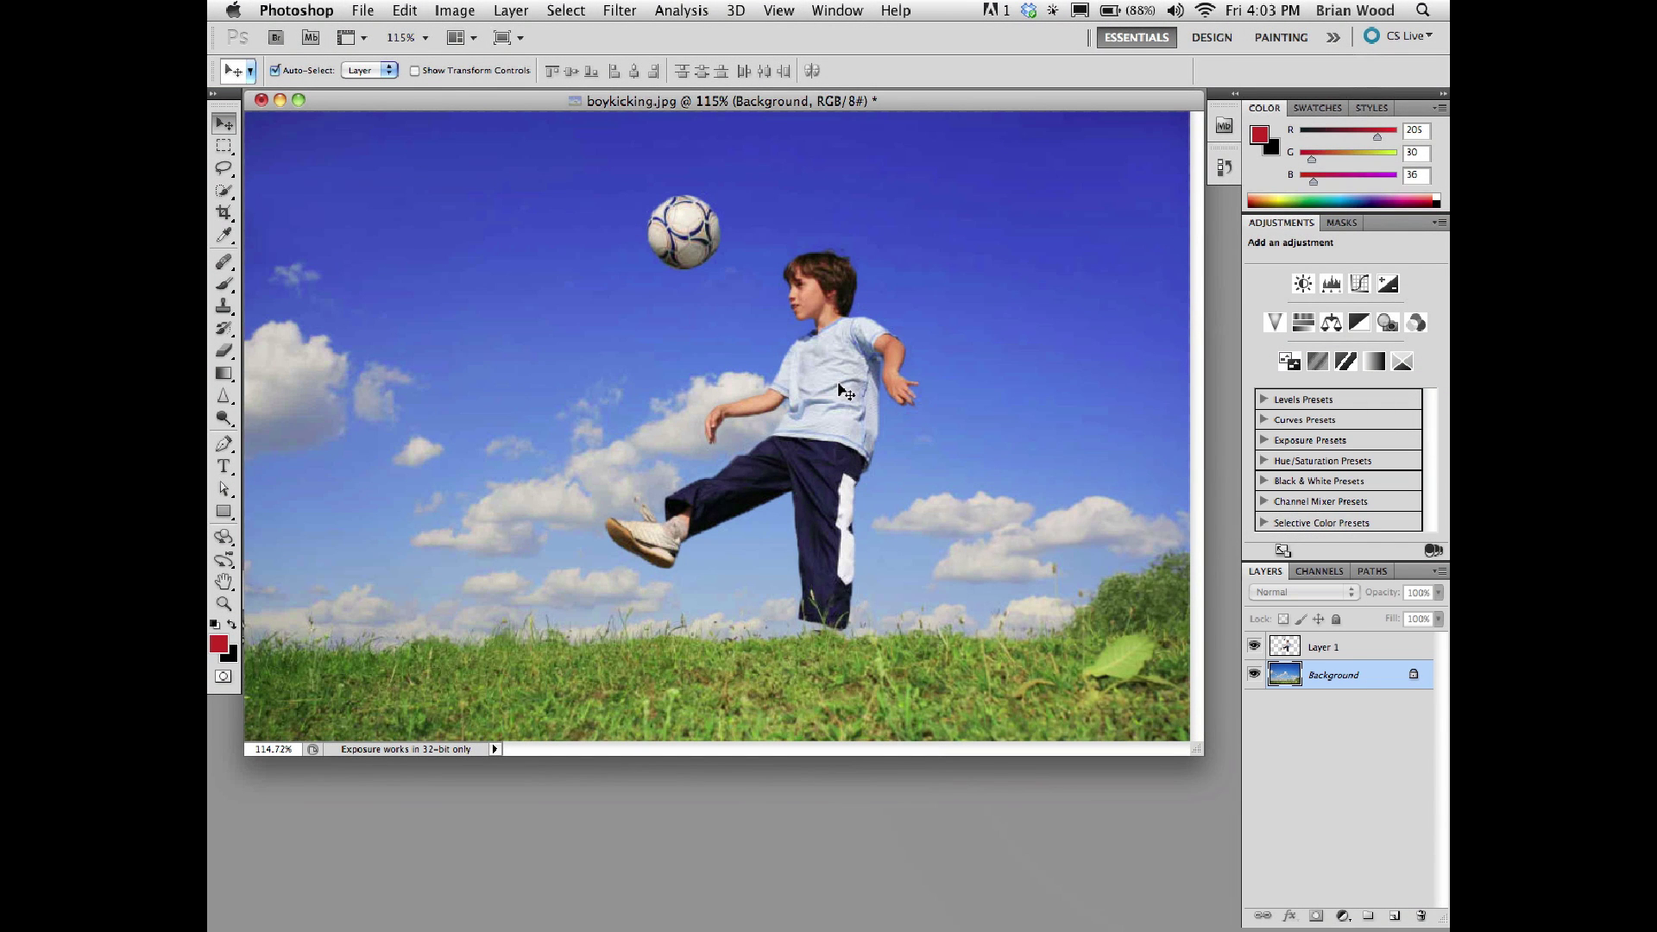
{"action": "left_click", "coordinate": [404, 10]}
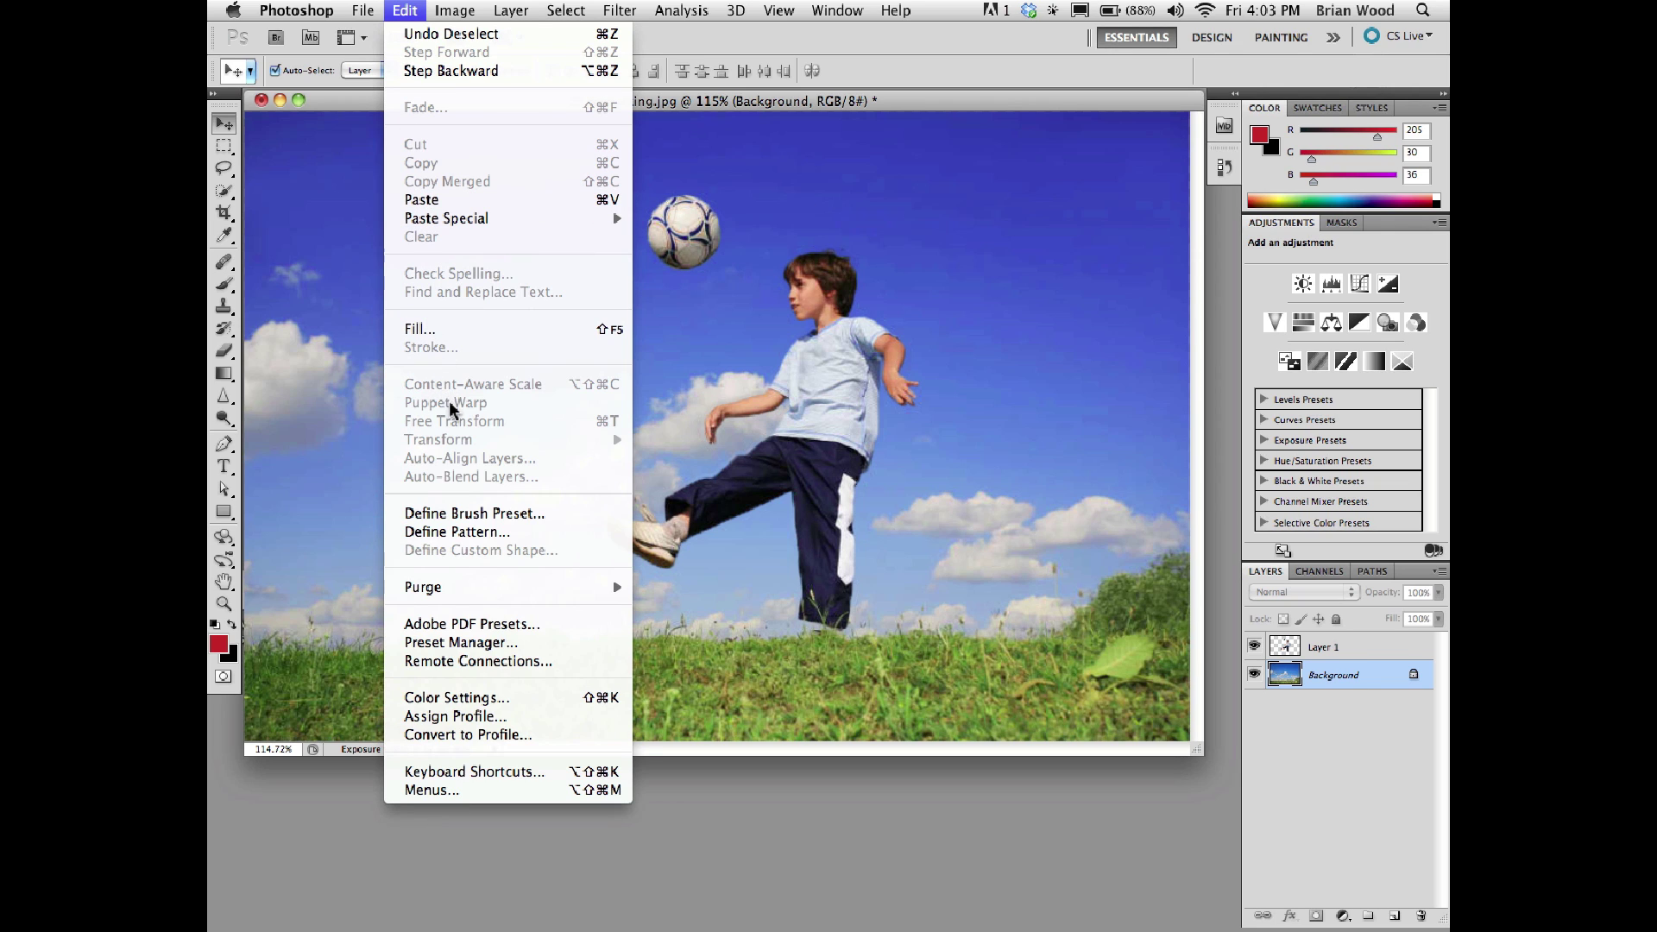
{"action": "key", "text": "Escape"}
{"action": "key", "text": "alt+bracketright"}
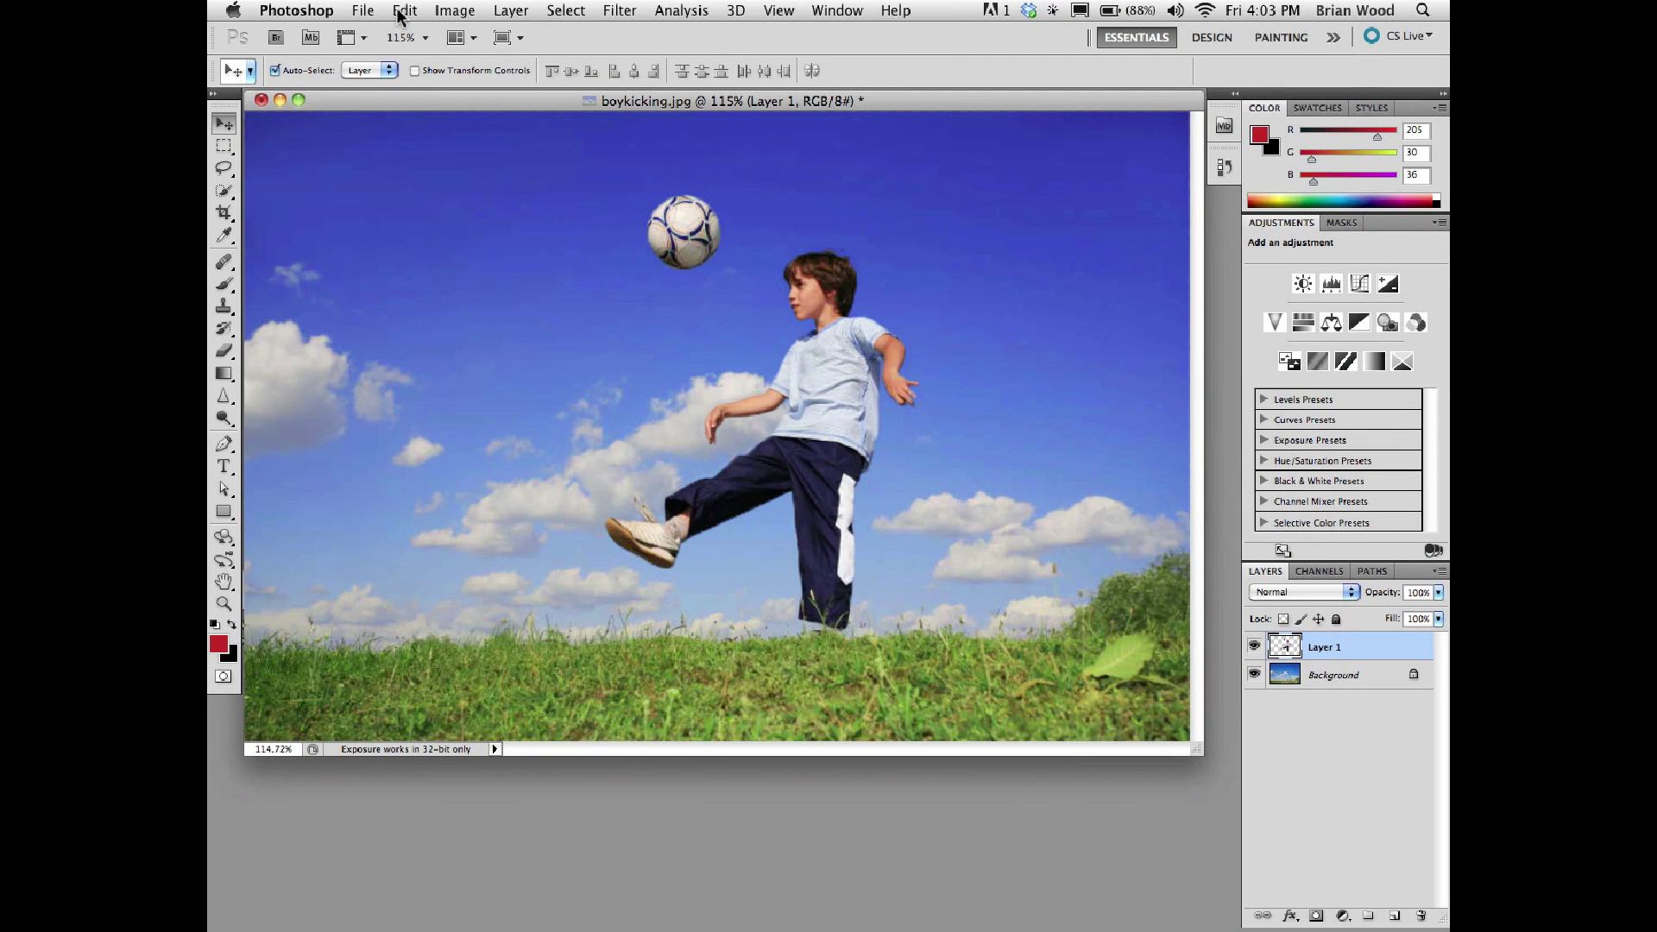
Step: Start a Puppet Warp on Layer 1 from the Edit menu
{"action": "left_click", "coordinate": [401, 12]}
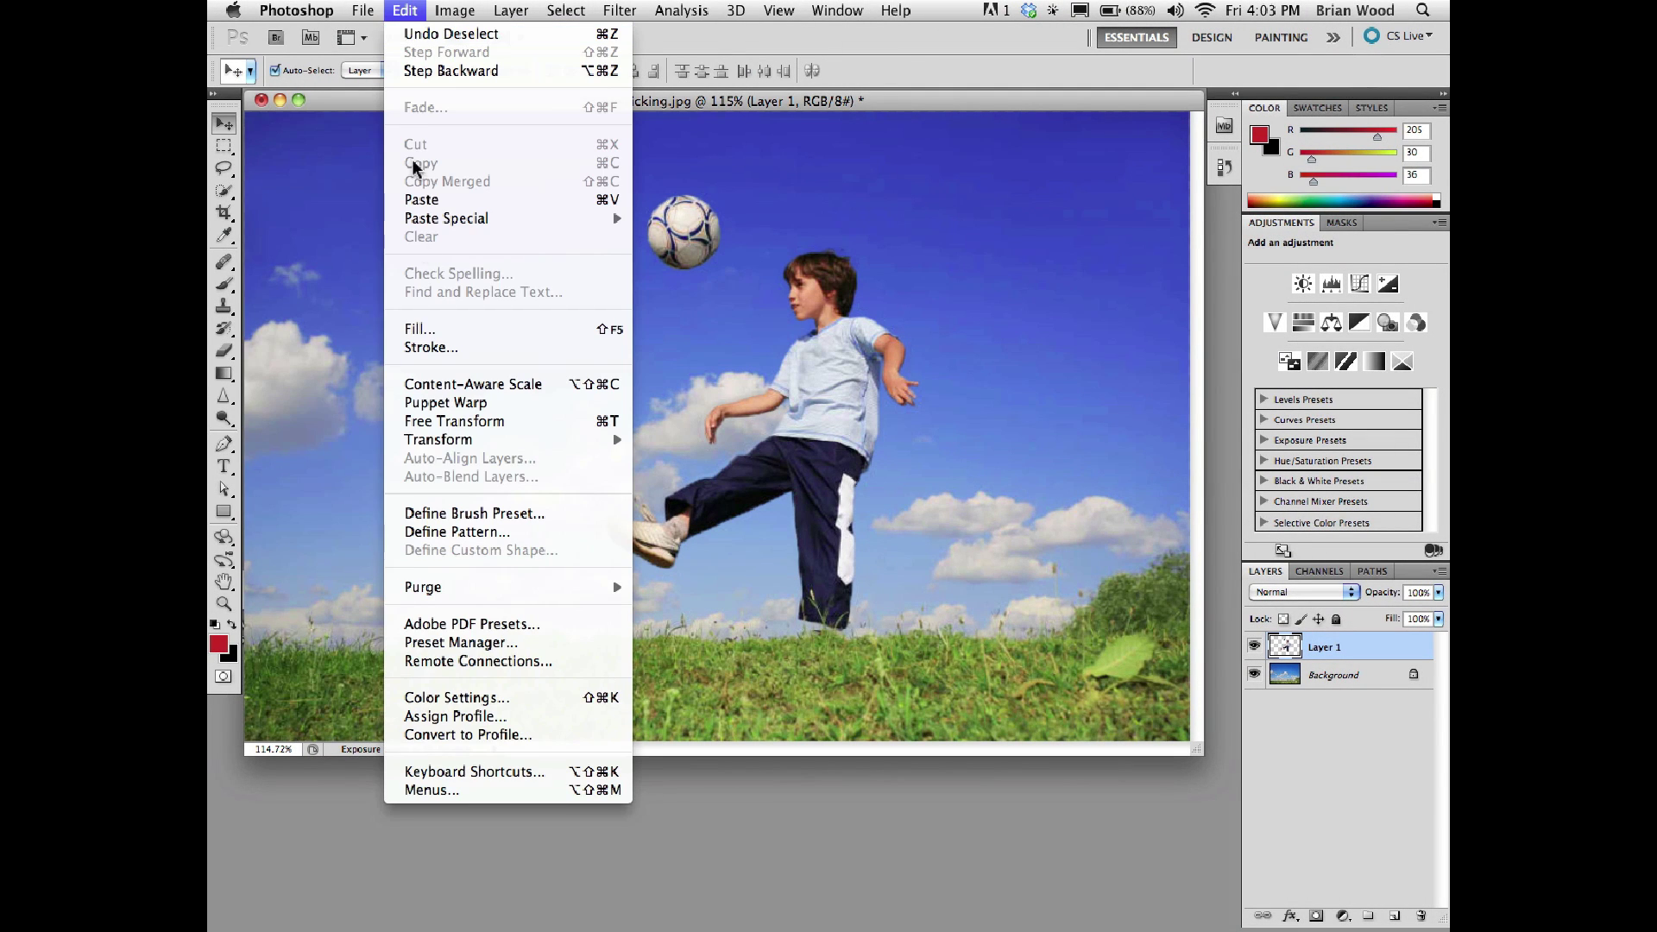
{"action": "left_click", "coordinate": [445, 402]}
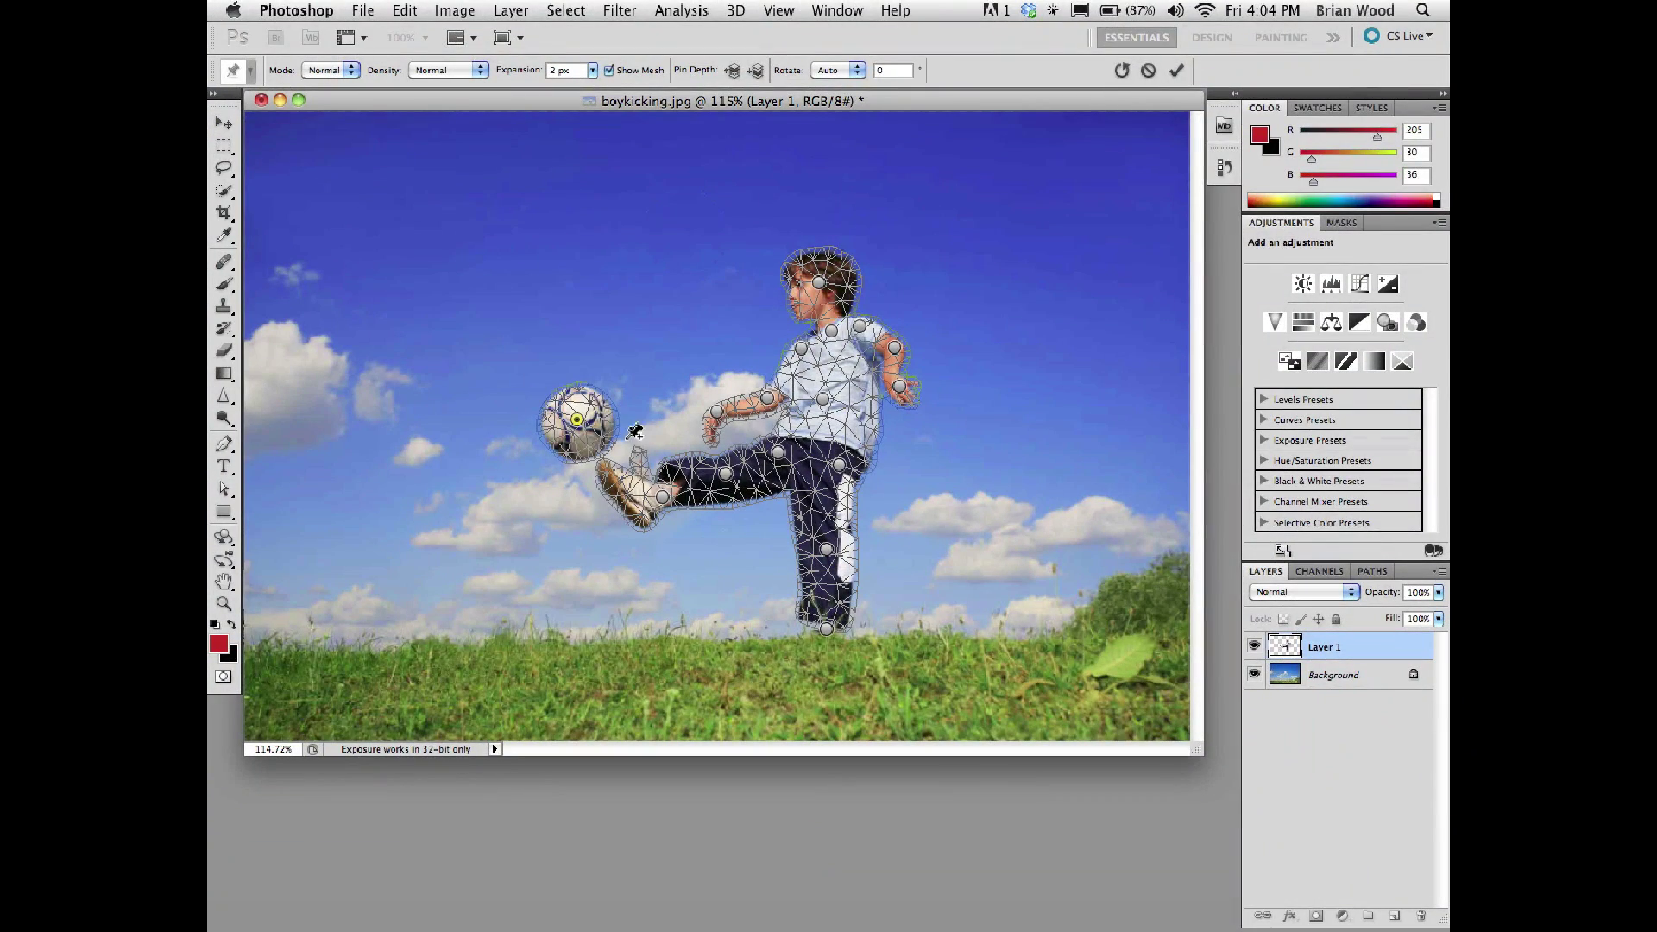
Step: Rotate the kicking foot around its pin and switch that pin's rotation to a fixed angle
{"action": "left_click", "coordinate": [639, 546]}
{"action": "left_click_drag", "start_coordinate": [678, 498], "coordinate": [674, 507]}
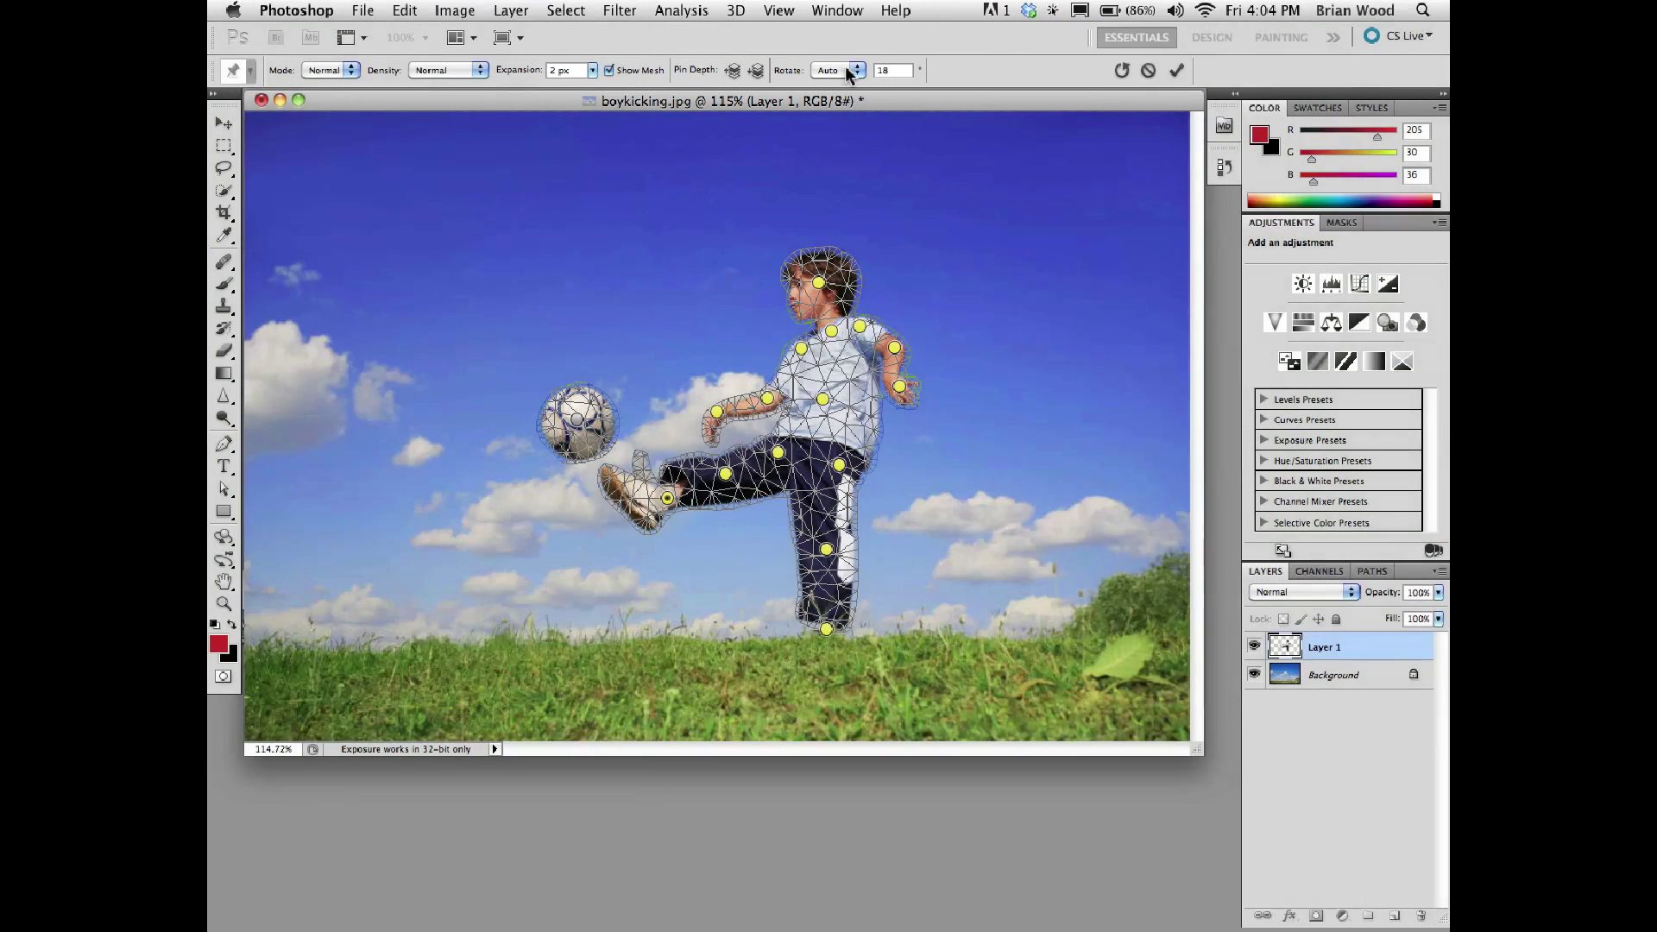
{"action": "left_click", "coordinate": [850, 73]}
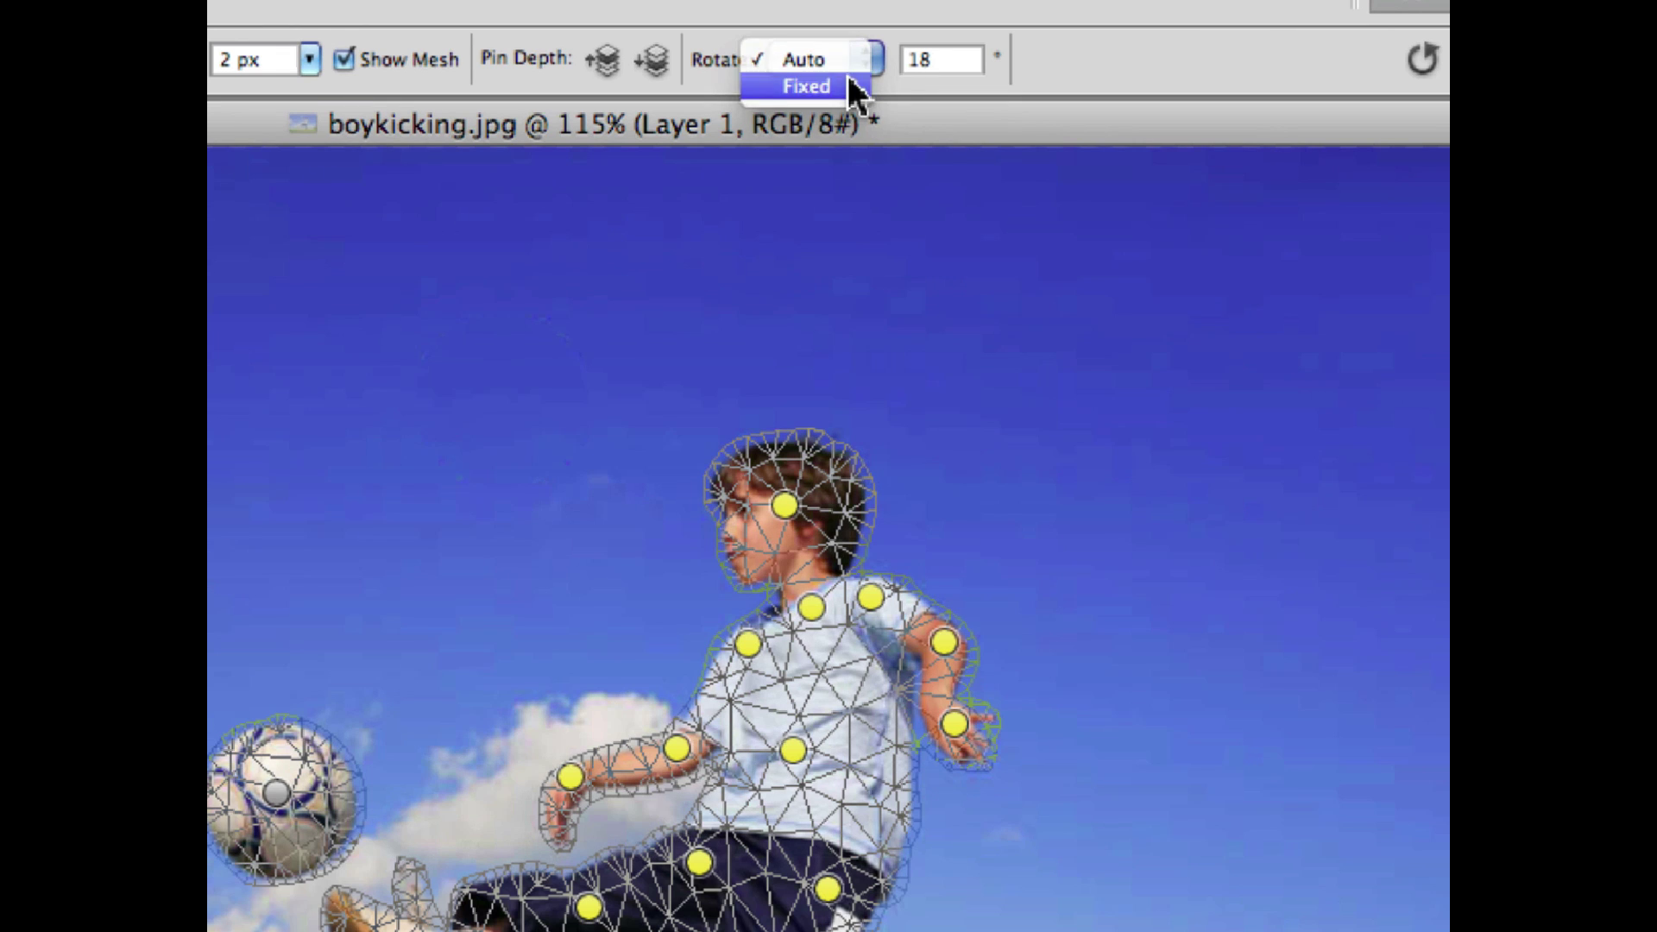
{"action": "left_click", "coordinate": [855, 87]}
{"action": "left_click_drag", "start_coordinate": [941, 57], "coordinate": [911, 59]}
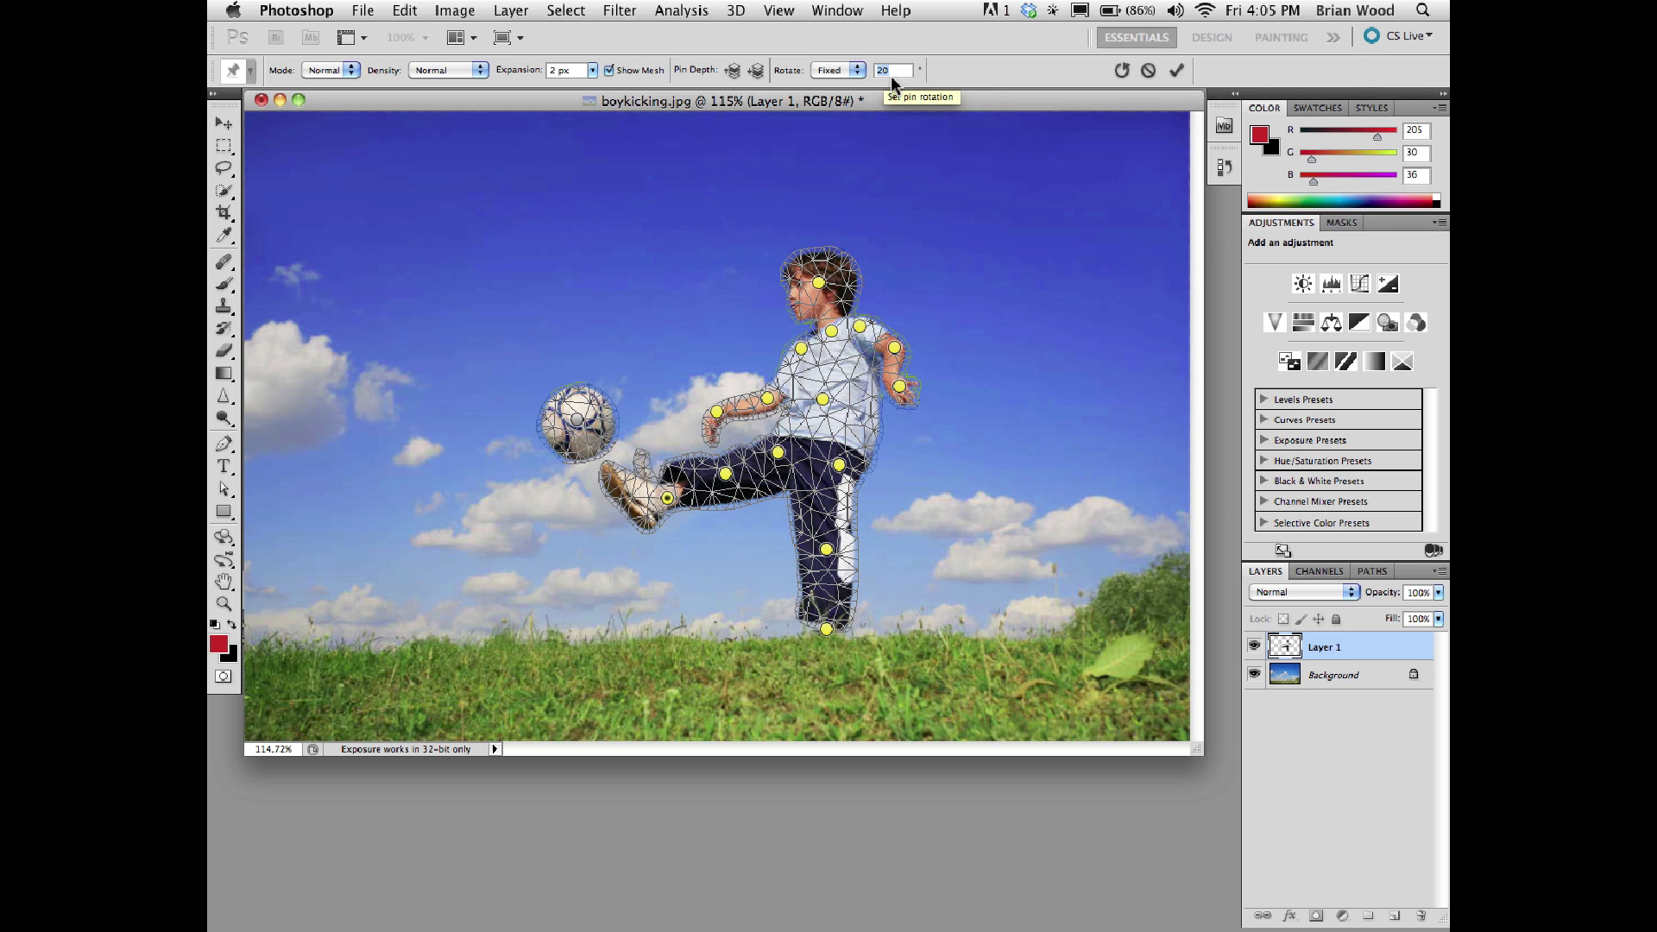
Step: Tilt the kicking foot upward until its fixed pin rotation reads 35 degrees
{"action": "key", "text": "Up"}
{"action": "key", "text": "Up"}
{"action": "key", "text": "Up"}
{"action": "key", "text": "Up"}
{"action": "key", "text": "Up"}
{"action": "key", "text": "Up"}
{"action": "key", "text": "Up"}
{"action": "key", "text": "Up"}
{"action": "key", "text": "Up"}
{"action": "key", "text": "Up"}
{"action": "key", "text": "Up"}
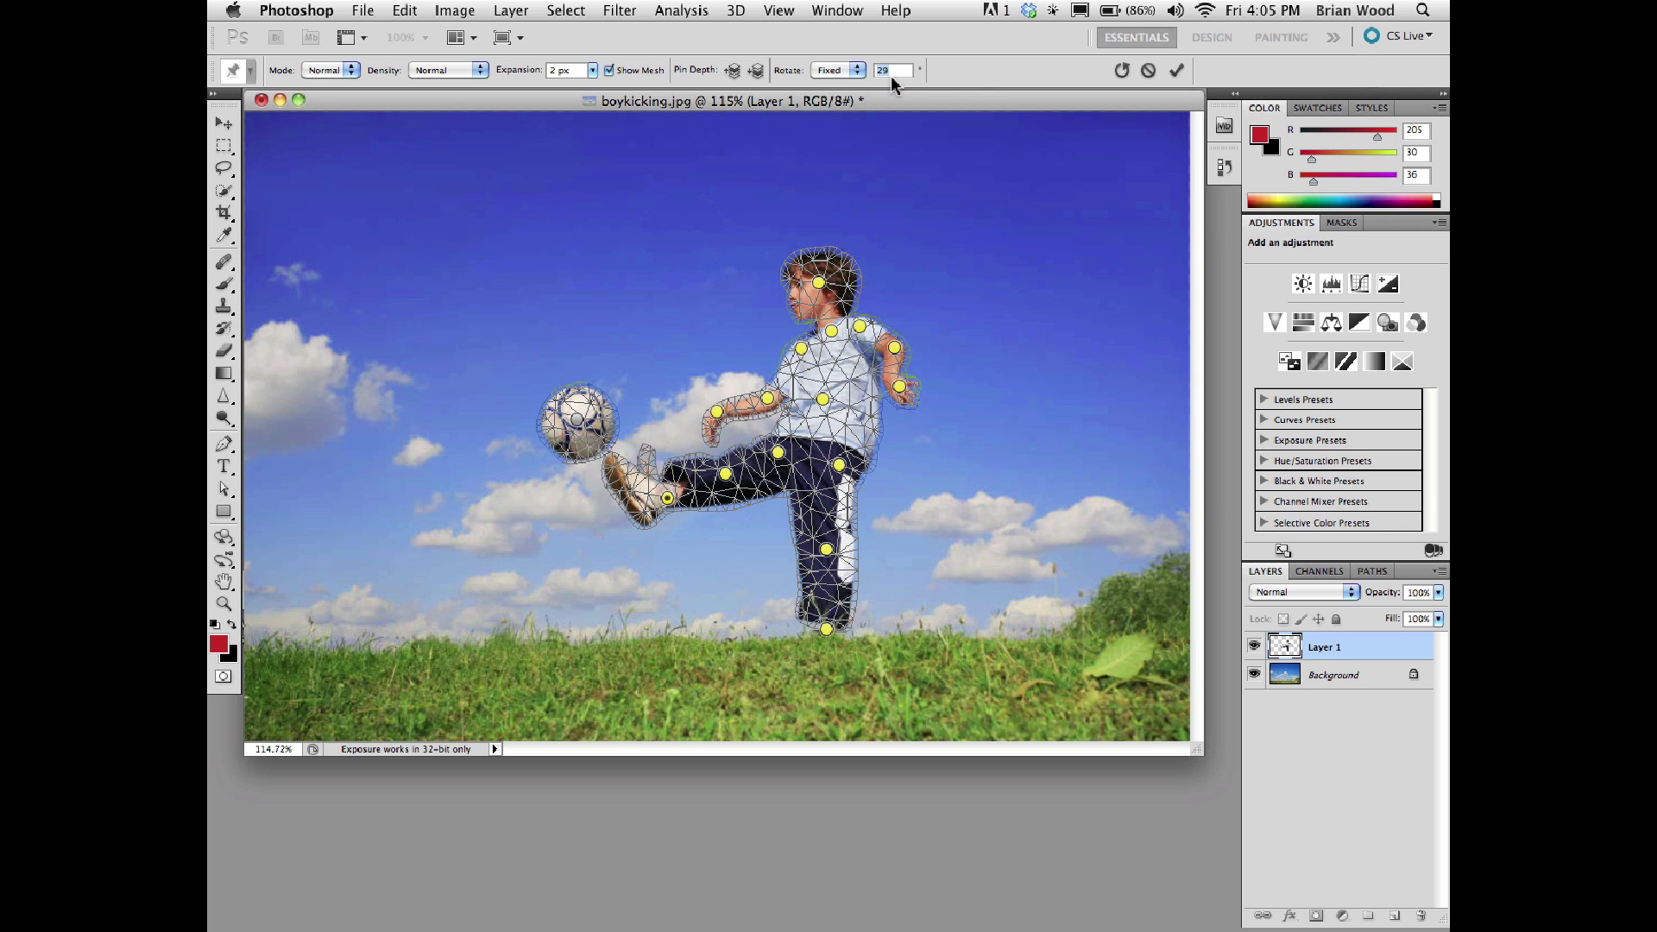
{"action": "key", "text": "Up"}
{"action": "key", "text": "Up"}
{"action": "key", "text": "Up"}
{"action": "key", "text": "Up"}
{"action": "key", "text": "Up"}
{"action": "key", "text": "Up"}
{"action": "key", "text": "Up"}
{"action": "key", "text": "Up"}
{"action": "key", "text": "Up"}
{"action": "key", "text": "Up"}
{"action": "key", "text": "Up"}
{"action": "key", "text": "Up"}
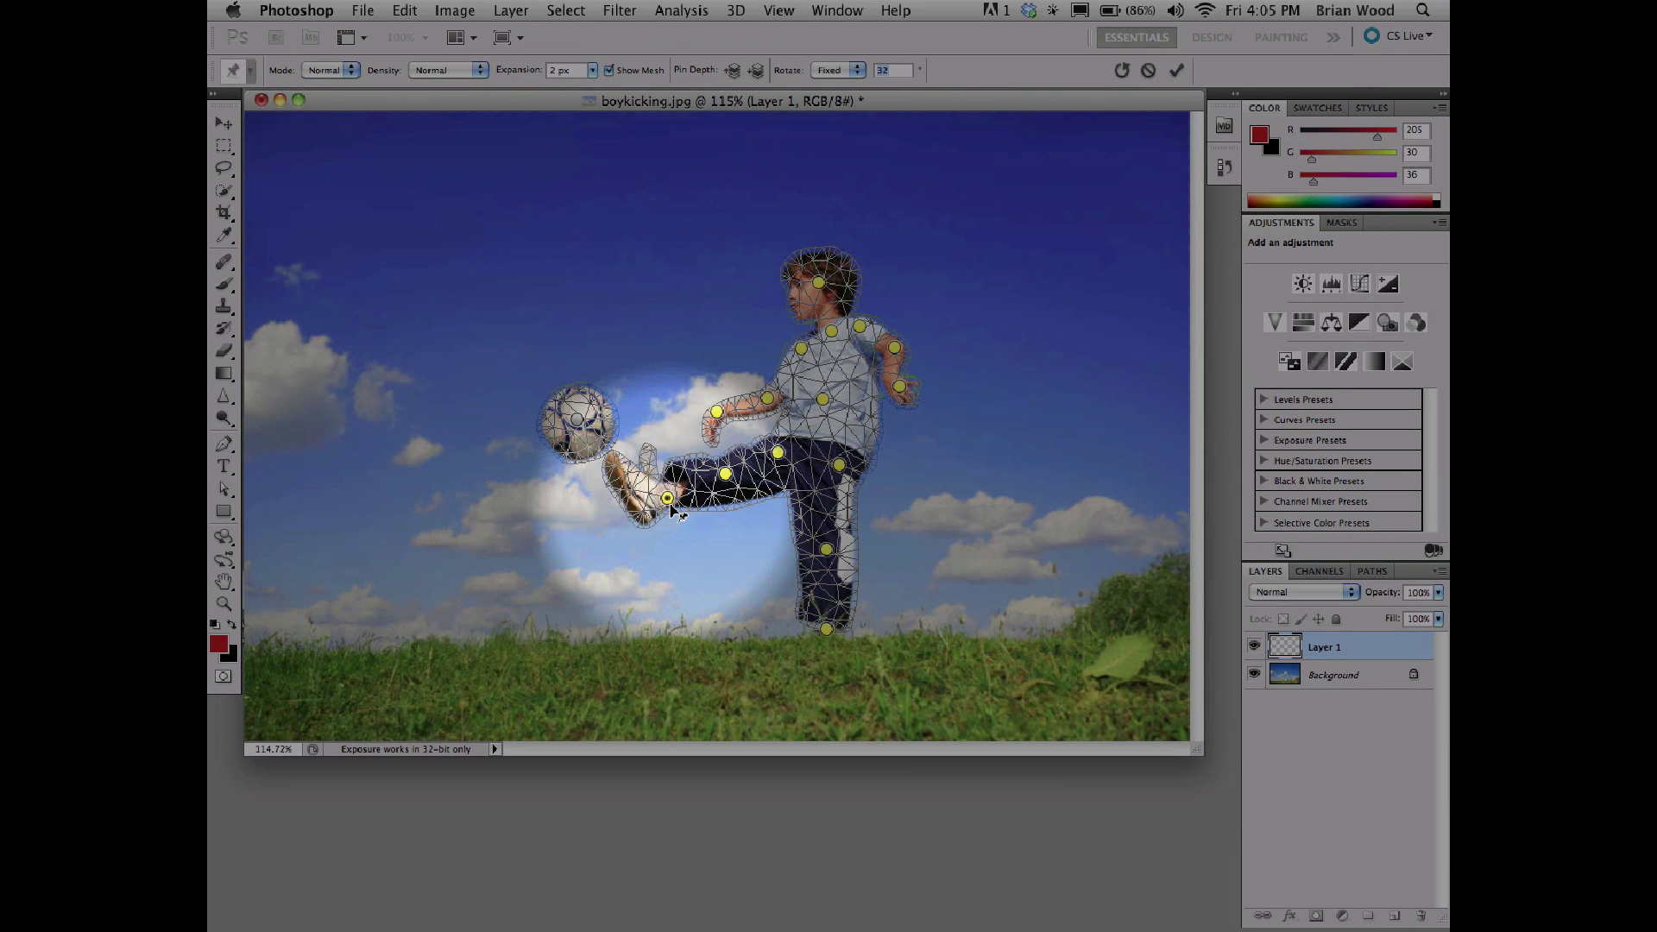
{"action": "key", "text": "Up"}
{"action": "key", "text": "Up"}
{"action": "key", "text": "Up"}
{"action": "key", "text": "Up"}
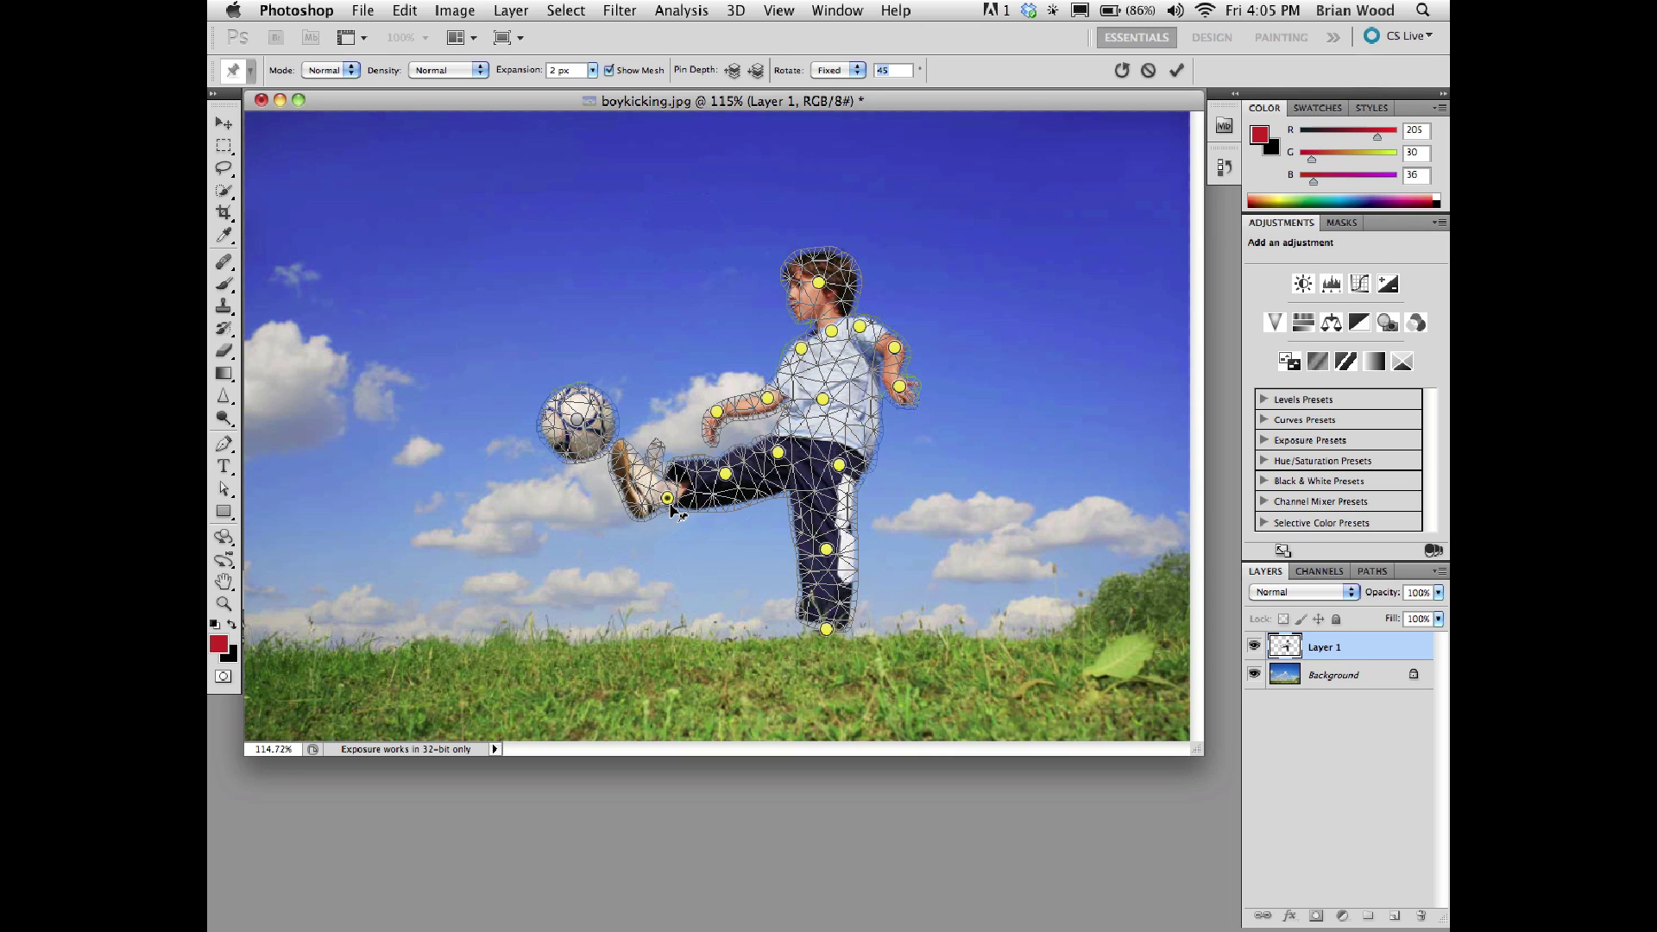
{"action": "key", "text": "Up"}
{"action": "key", "text": "Up"}
{"action": "key", "text": "Up"}
{"action": "key", "text": "Up"}
{"action": "key", "text": "Up"}
{"action": "key", "text": "Up"}
{"action": "key", "text": "Up"}
{"action": "key", "text": "Up"}
{"action": "key", "text": "Up"}
{"action": "key", "text": "Up"}
{"action": "key", "text": "Up"}
{"action": "key", "text": "Up"}
{"action": "key", "text": "Up"}
{"action": "key", "text": "Up"}
{"action": "key", "text": "Up"}
{"action": "key", "text": "Up"}
{"action": "key", "text": "Up"}
{"action": "key", "text": "Up"}
{"action": "key", "text": "Up"}
{"action": "key", "text": "Up"}
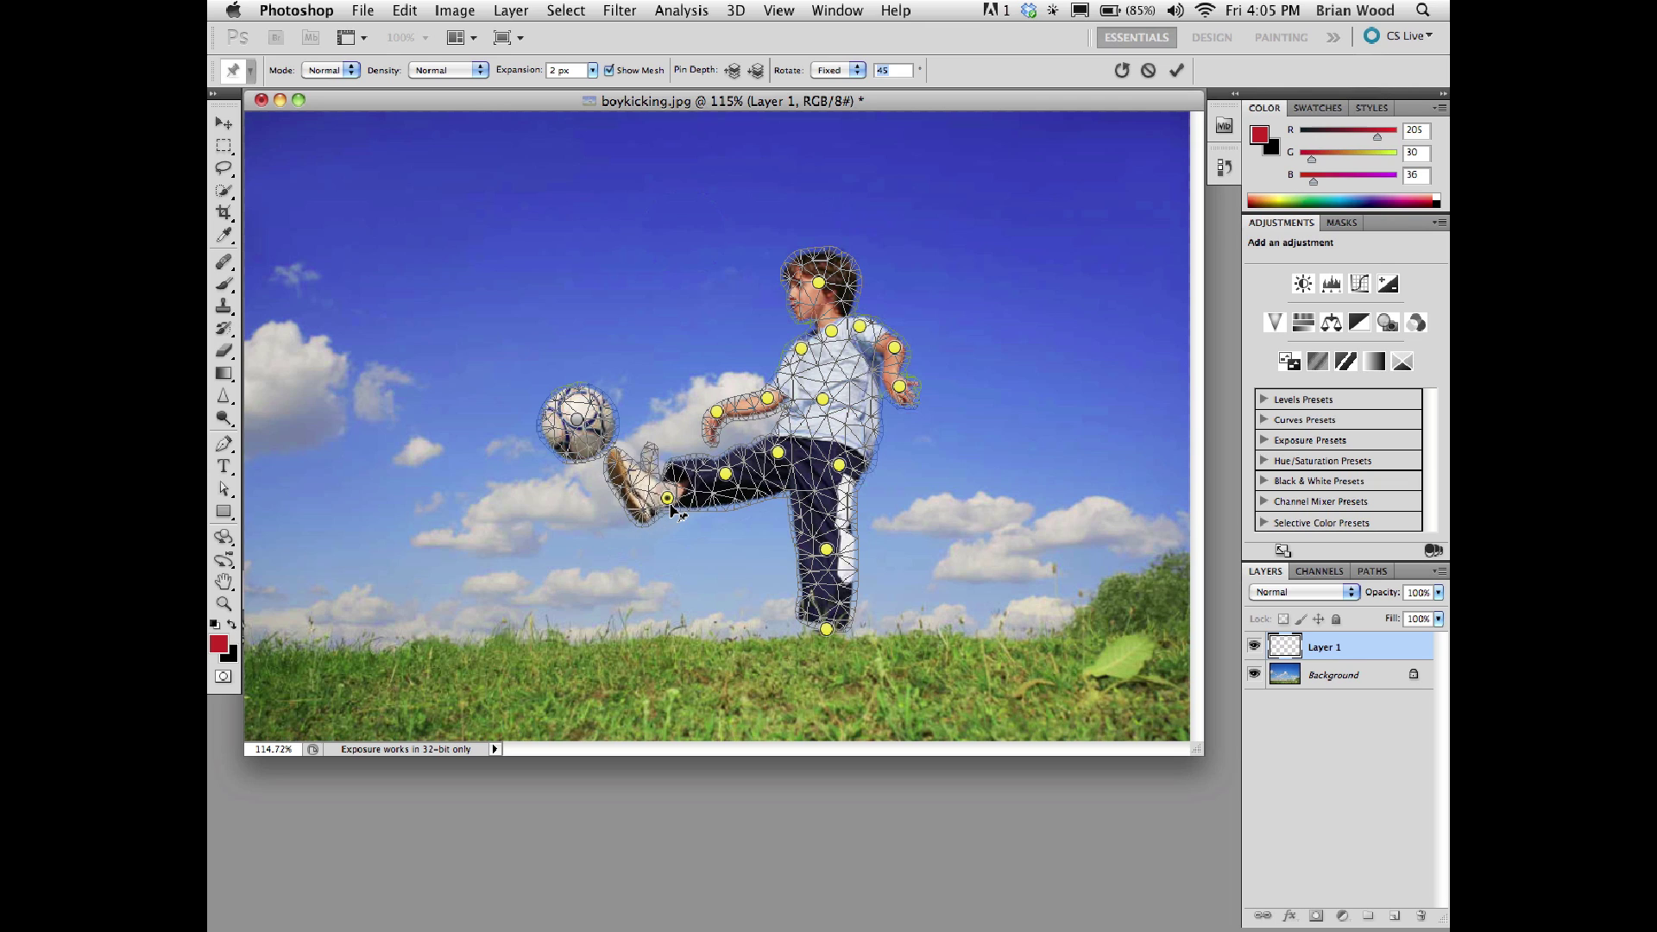
{"action": "key", "text": "Down"}
{"action": "key", "text": "Down"}
{"action": "key", "text": "Down"}
{"action": "key", "text": "Down"}
{"action": "key", "text": "Down"}
{"action": "key", "text": "Down"}
{"action": "key", "text": "Down"}
{"action": "key", "text": "Down"}
{"action": "key", "text": "Down"}
{"action": "key", "text": "Down"}
{"action": "key", "text": "Down"}
{"action": "key", "text": "Down"}
{"action": "key", "text": "Down"}
{"action": "key", "text": "Down"}
{"action": "key", "text": "Down"}
{"action": "key", "text": "Down"}
{"action": "key", "text": "Down"}
{"action": "key", "text": "Down"}
{"action": "key", "text": "Down"}
{"action": "key", "text": "Down"}
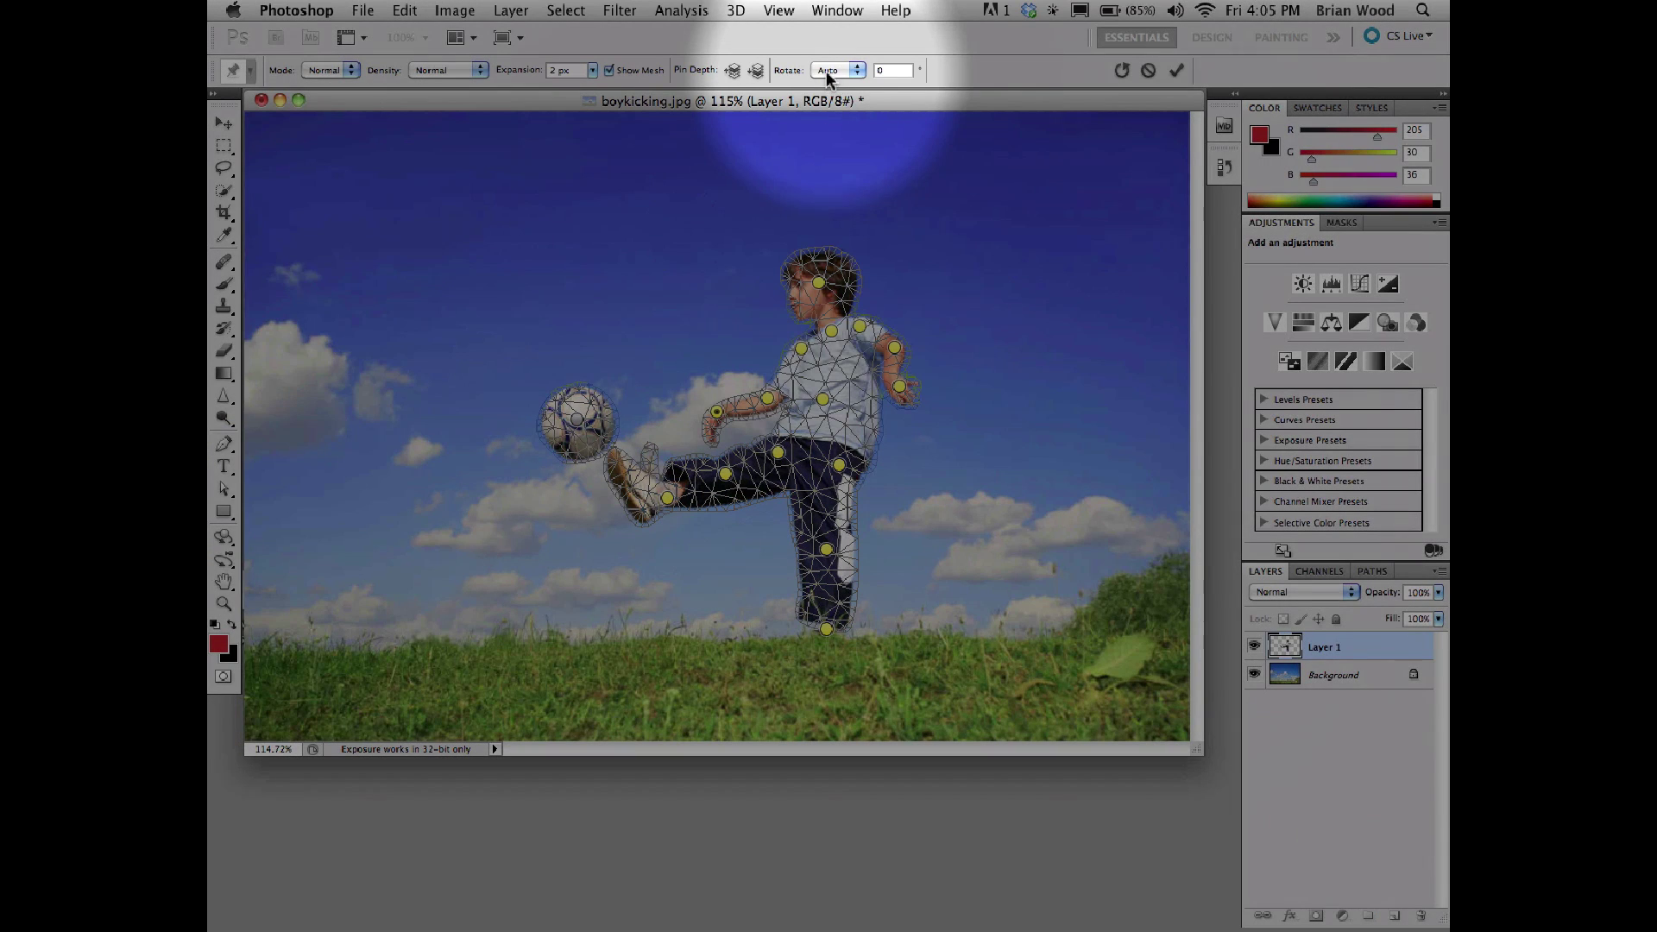
Step: Make the arm pin's rotation Fixed at 24, then adjust it to 34 degrees
{"action": "left_click", "coordinate": [827, 72]}
{"action": "left_click", "coordinate": [828, 83]}
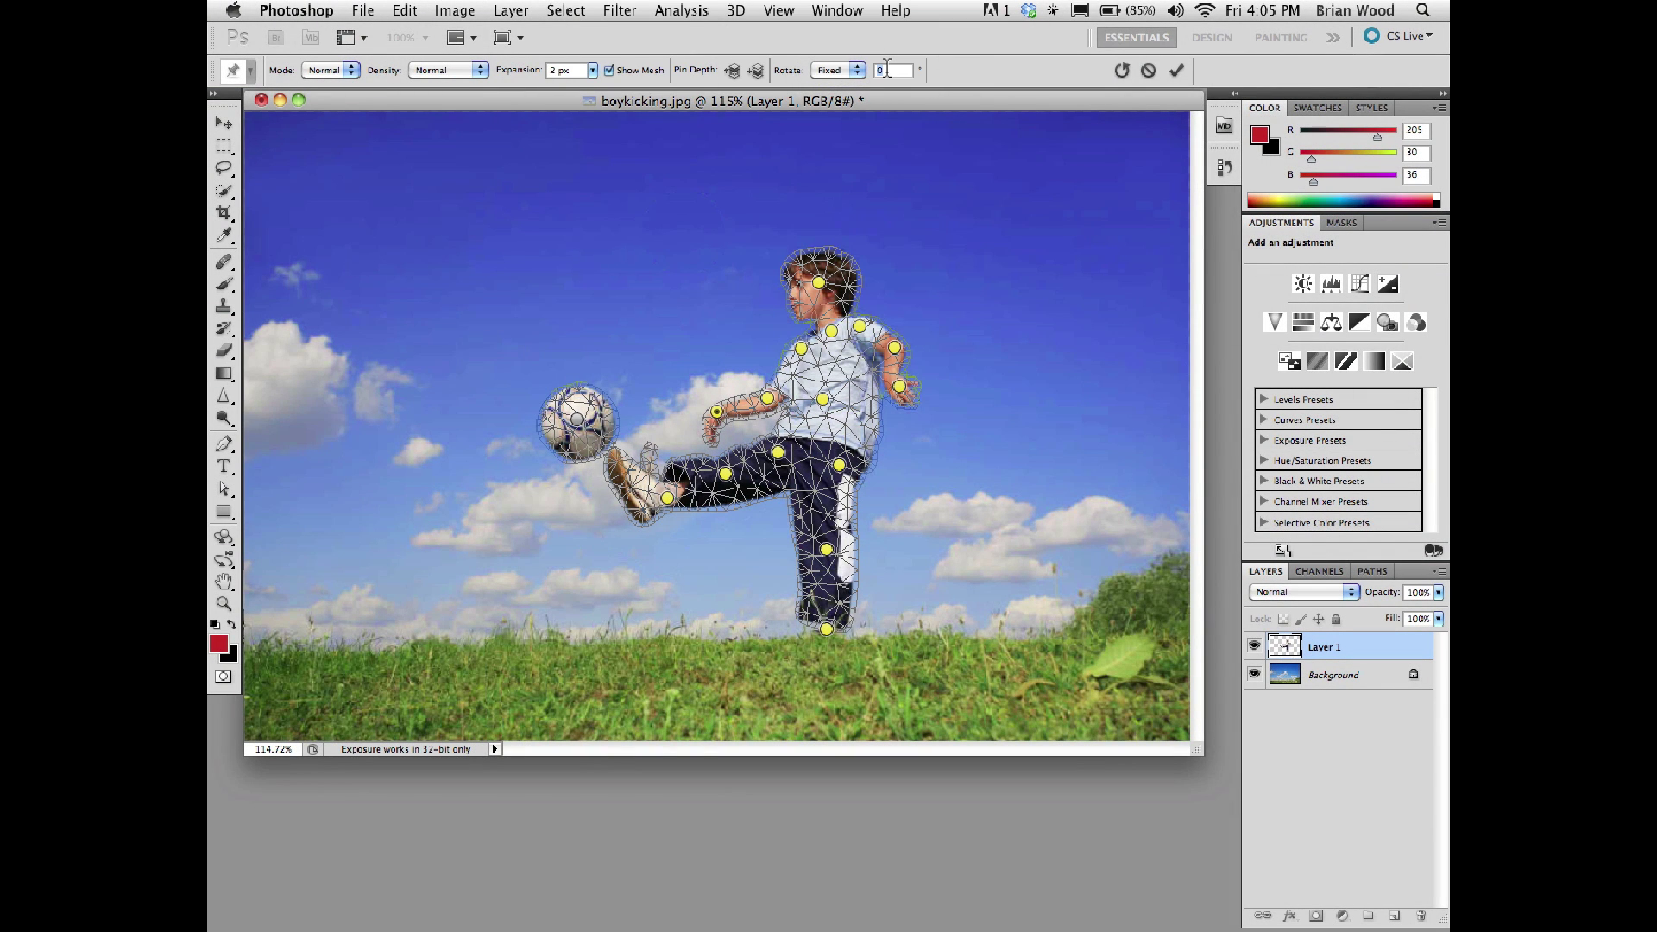
{"action": "type", "text": "24"}
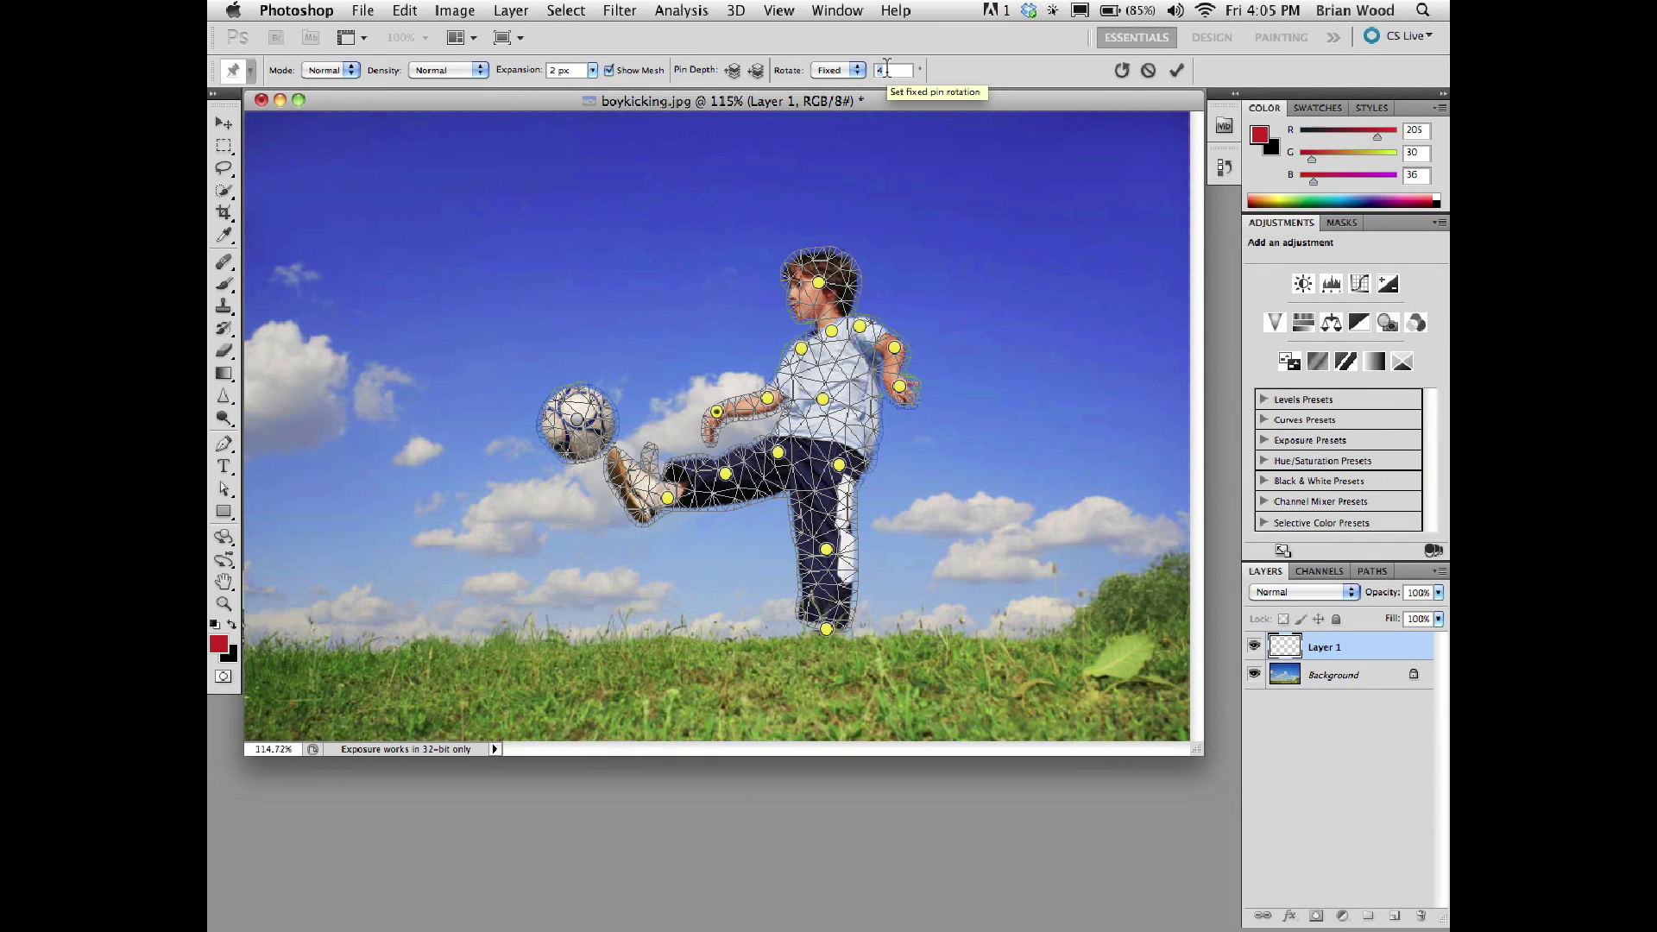
{"action": "key", "text": "shift+Up"}
{"action": "key", "text": "shift+Up"}
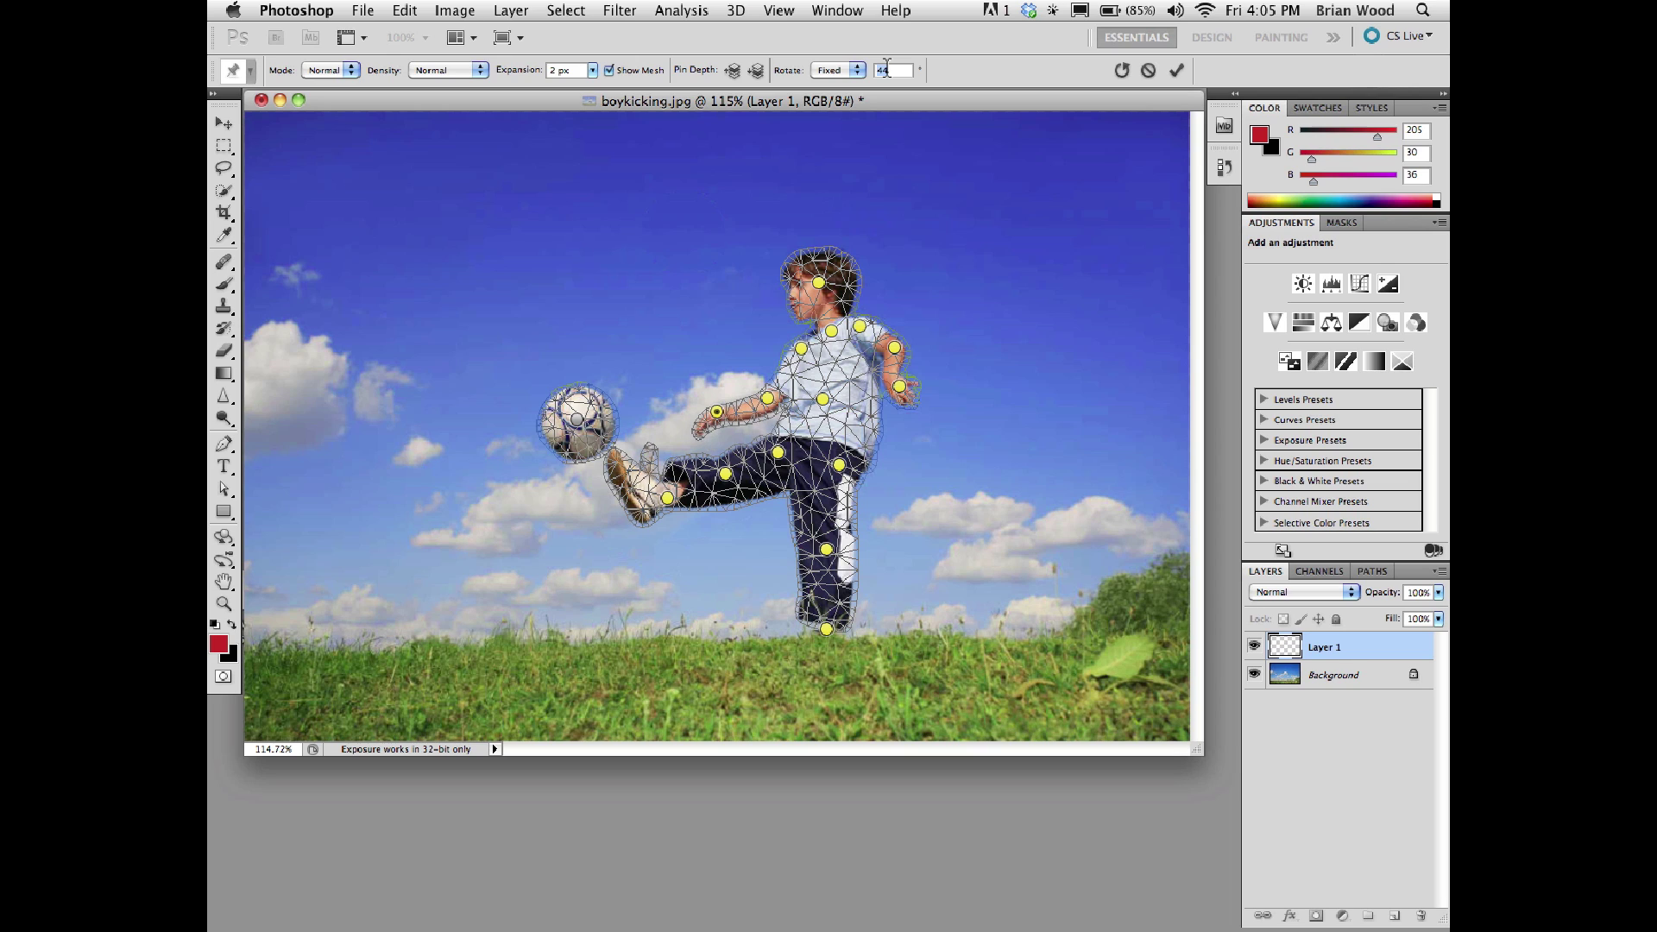
{"action": "key", "text": "shift+Down"}
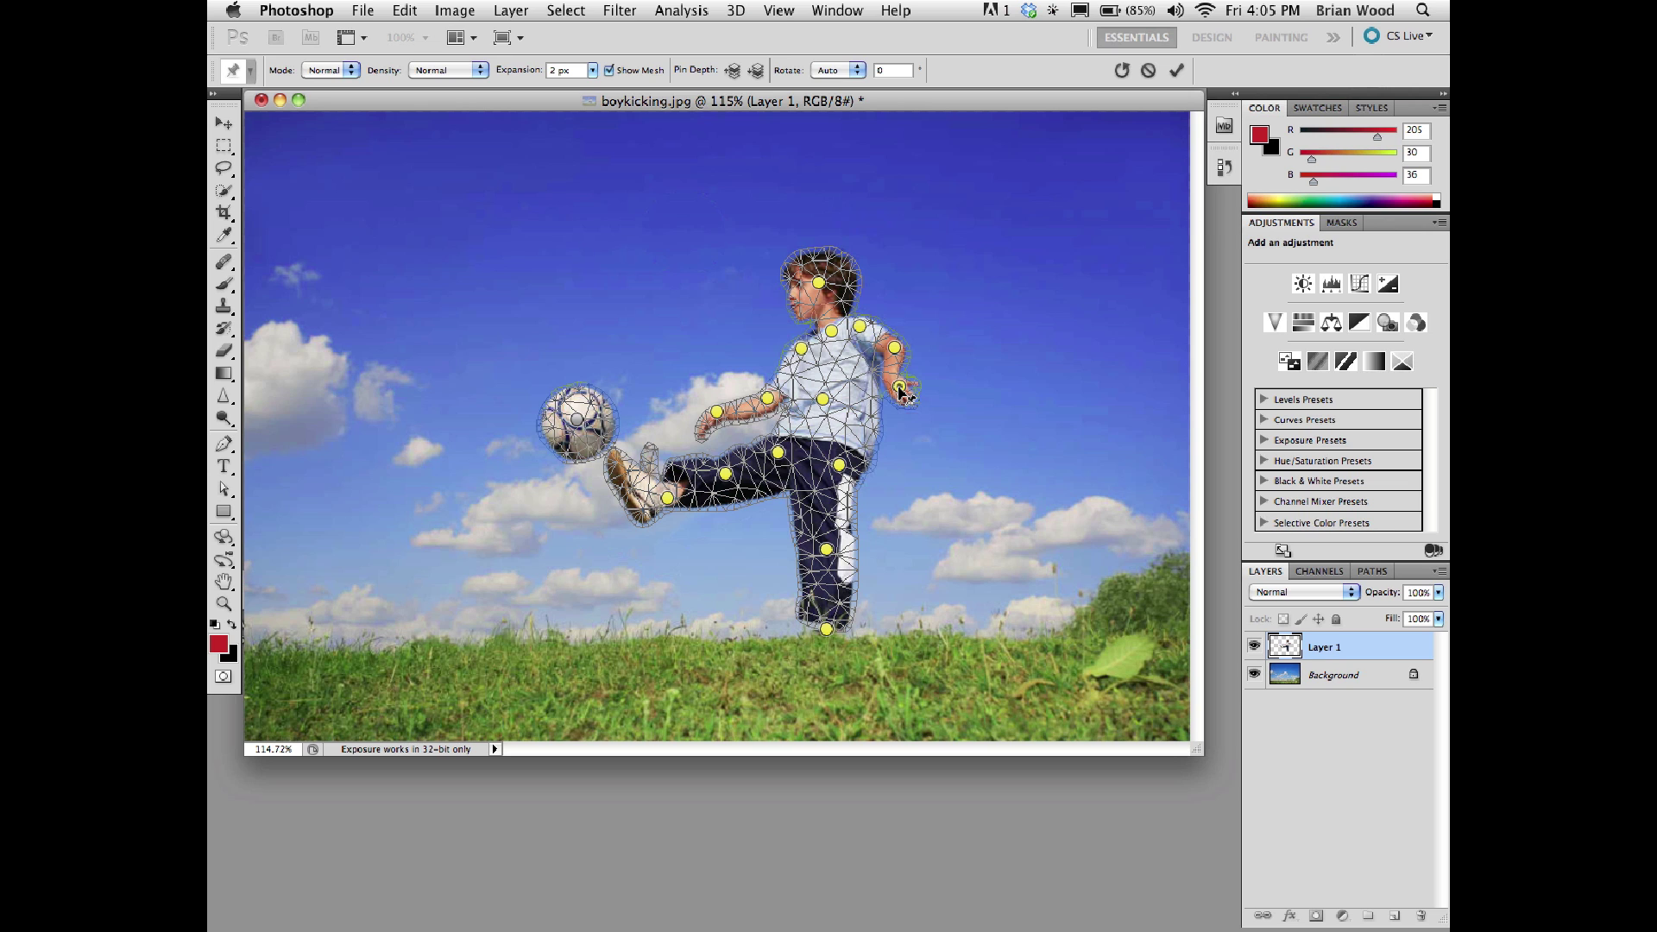
Step: Commit the Puppet Warp so Layer 1 shows the reposed boy and ball without mesh or pins
{"action": "key", "text": "Return"}
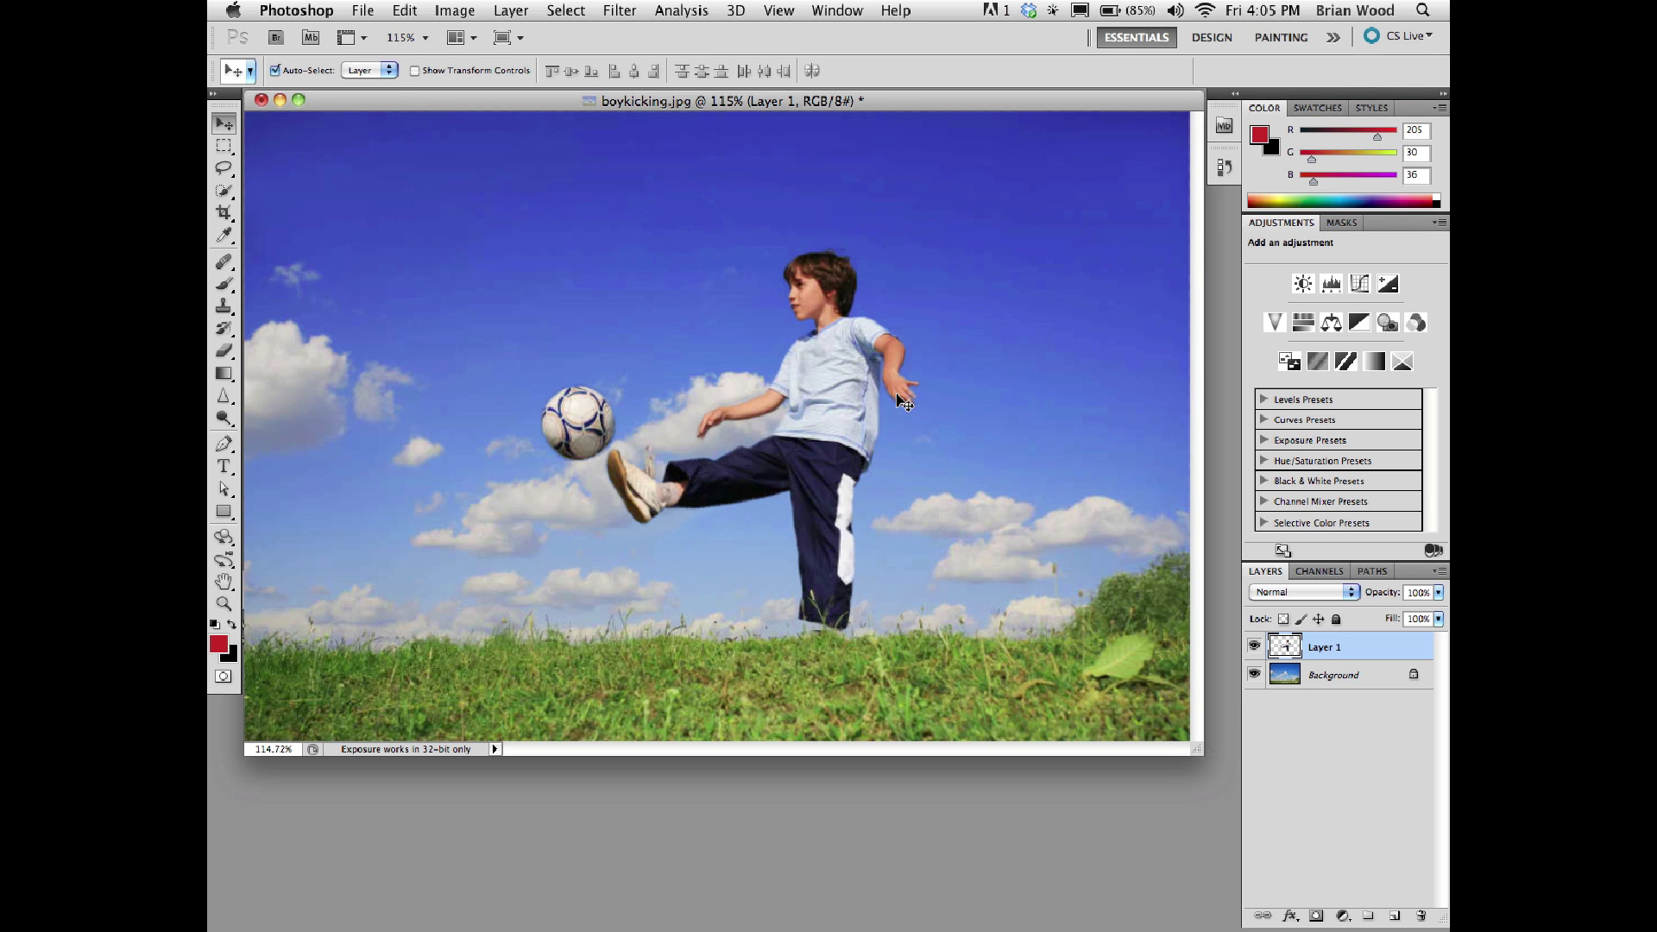